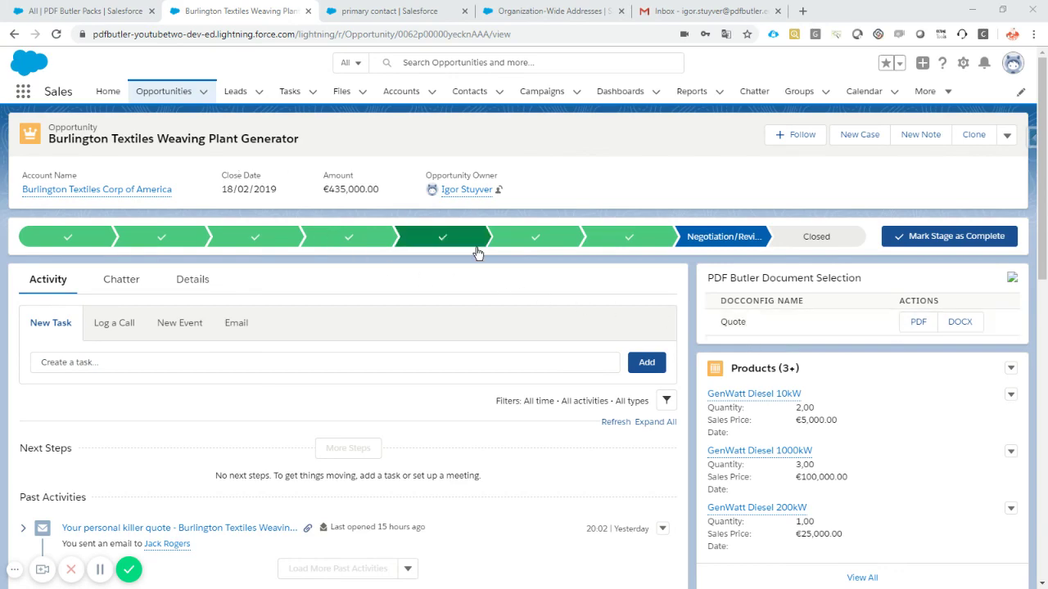
Step: Generate the Quote PDF from the opportunity's Document Selection panel and dismiss the download notice
scroll(477, 257, down, 5)
scroll(477, 257, down, 1)
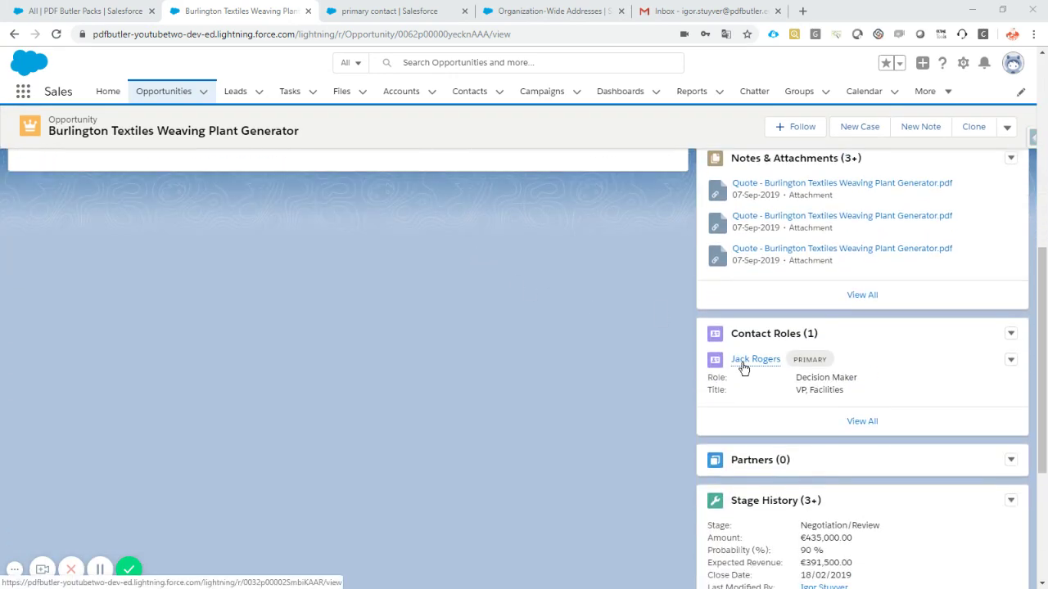
mouse_move(742, 368)
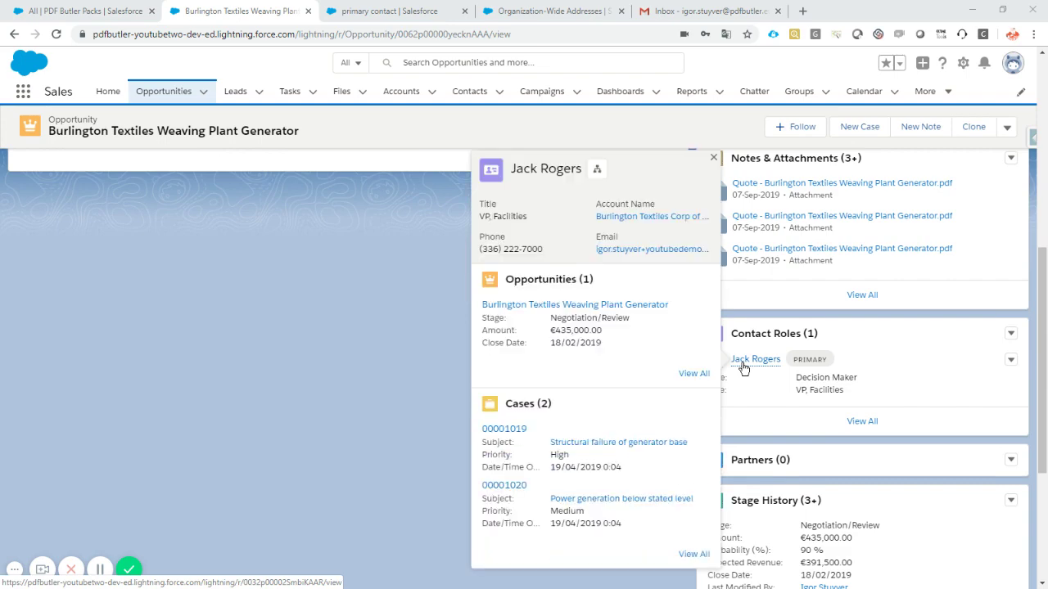
scroll(743, 368, up, 6)
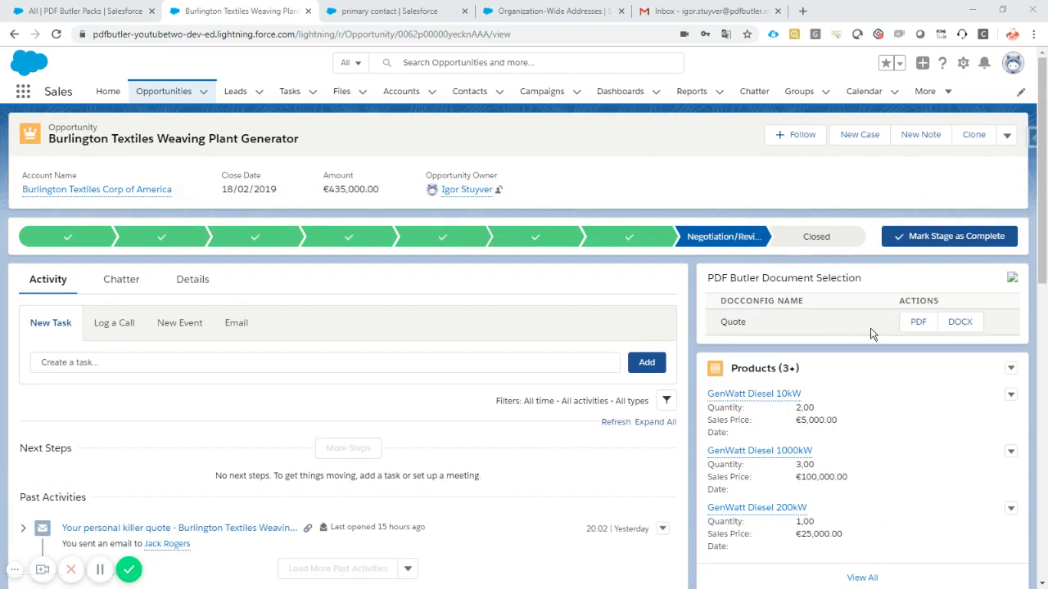
click(918, 327)
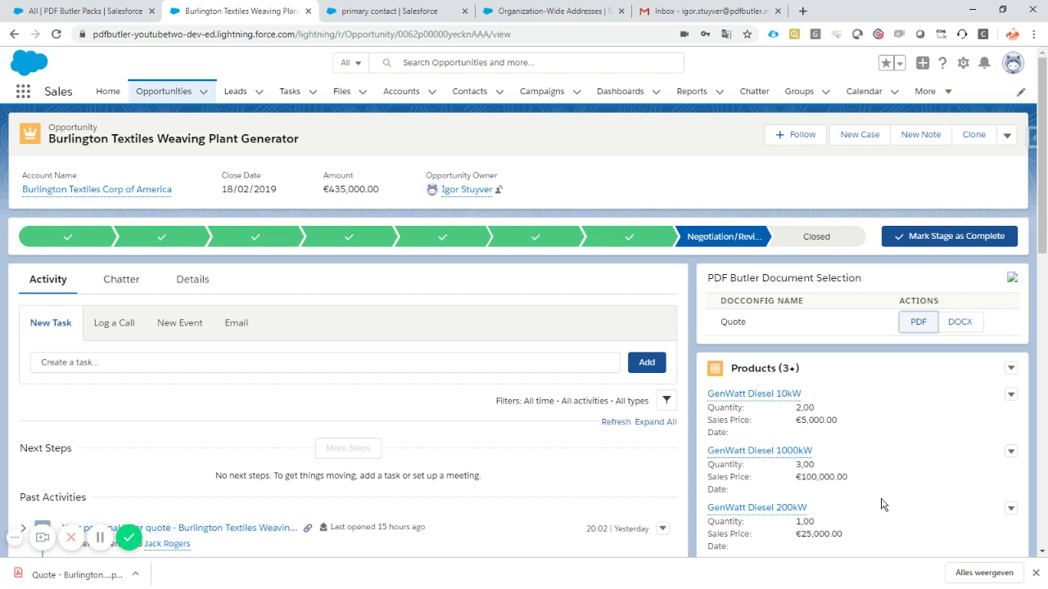
click(1036, 573)
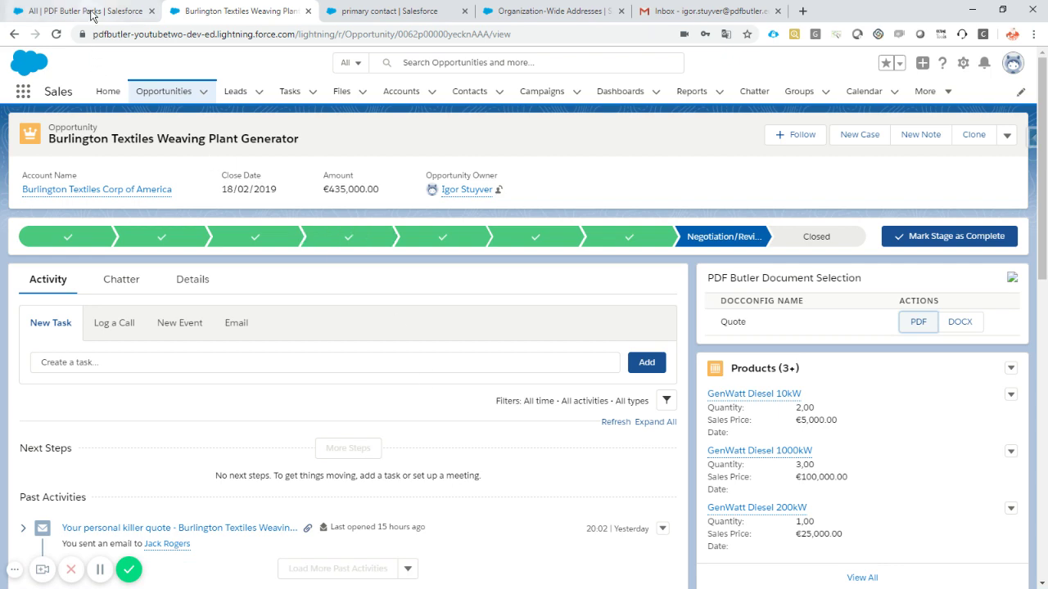
Step: Select the 'Info' org-wide display name, then filter the Setup menu with 'templa'
click(532, 12)
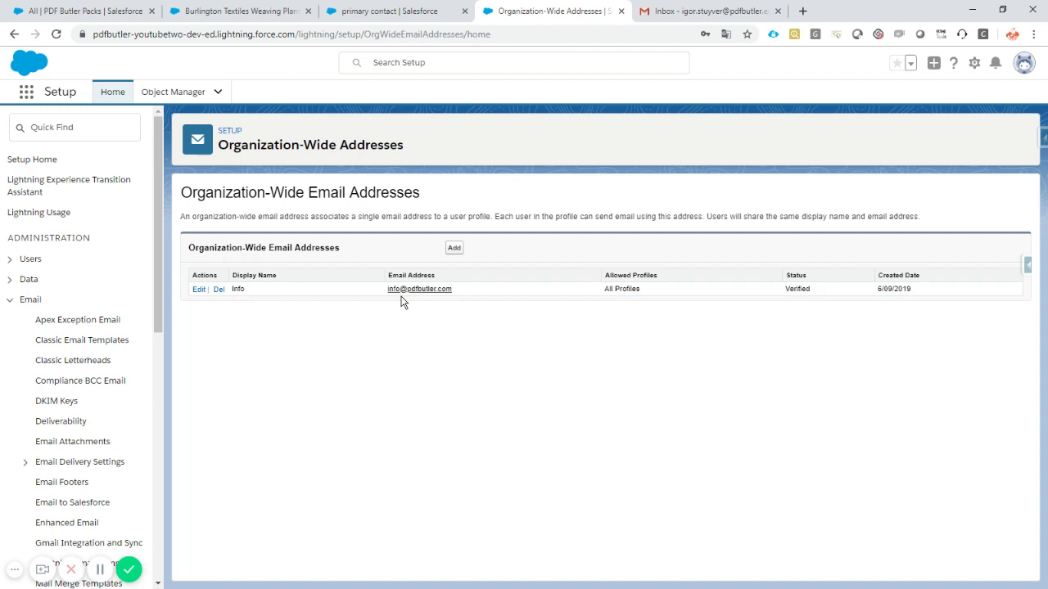
double_click(236, 289)
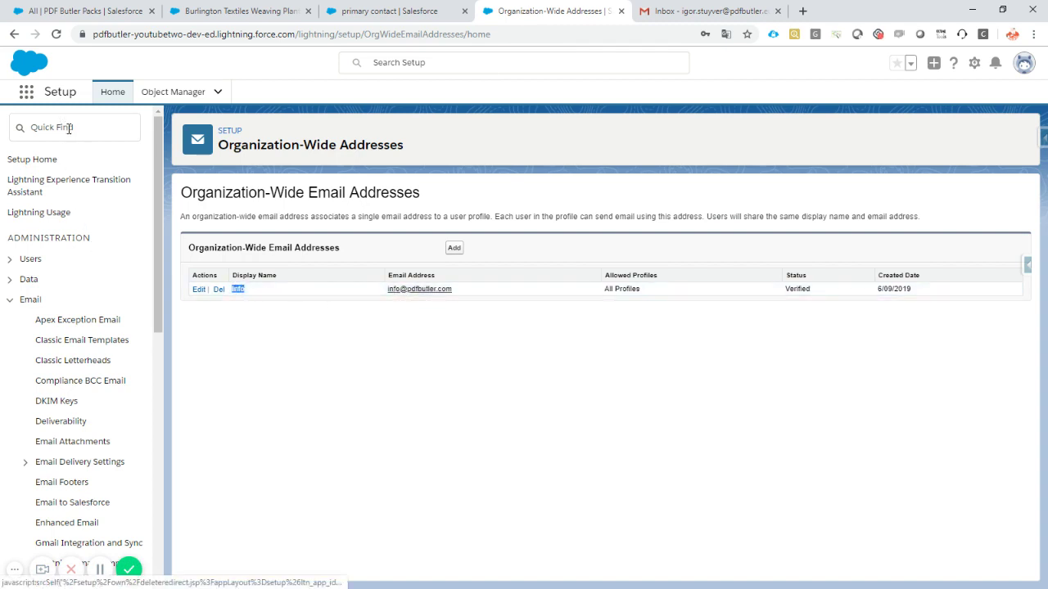
click(103, 131)
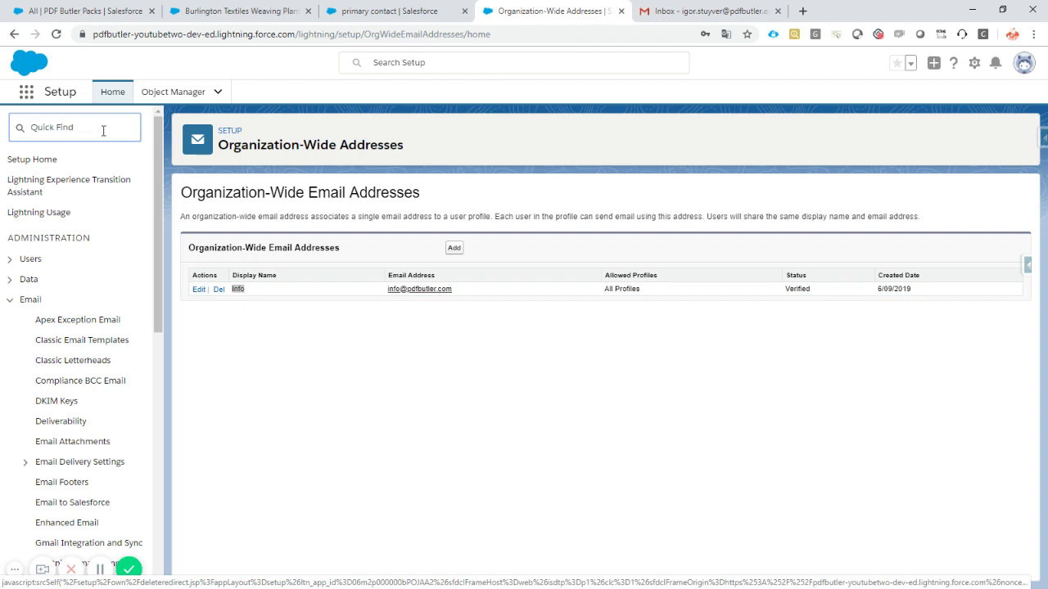
text(templat)
Step: Open the Youtube Demo classic email template and review its subject and HTML preview
click(85, 187)
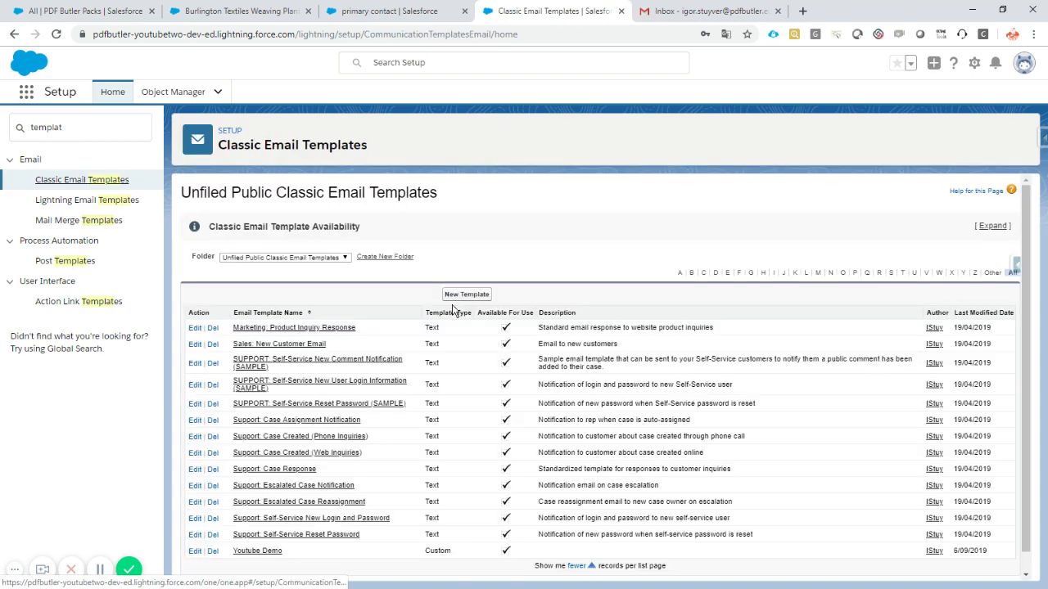
click(250, 551)
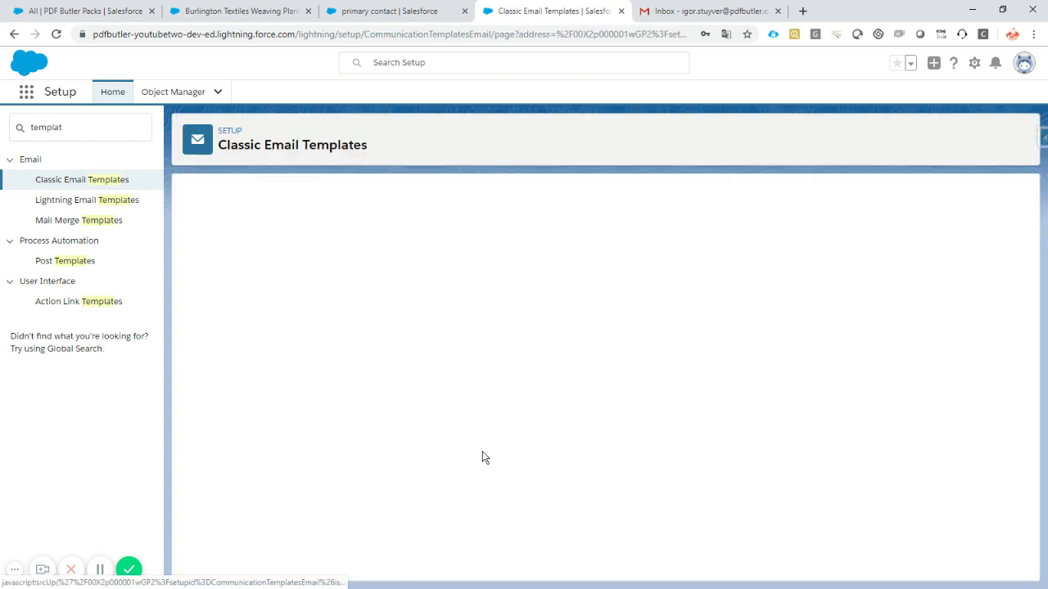
scroll(799, 426, down, 3)
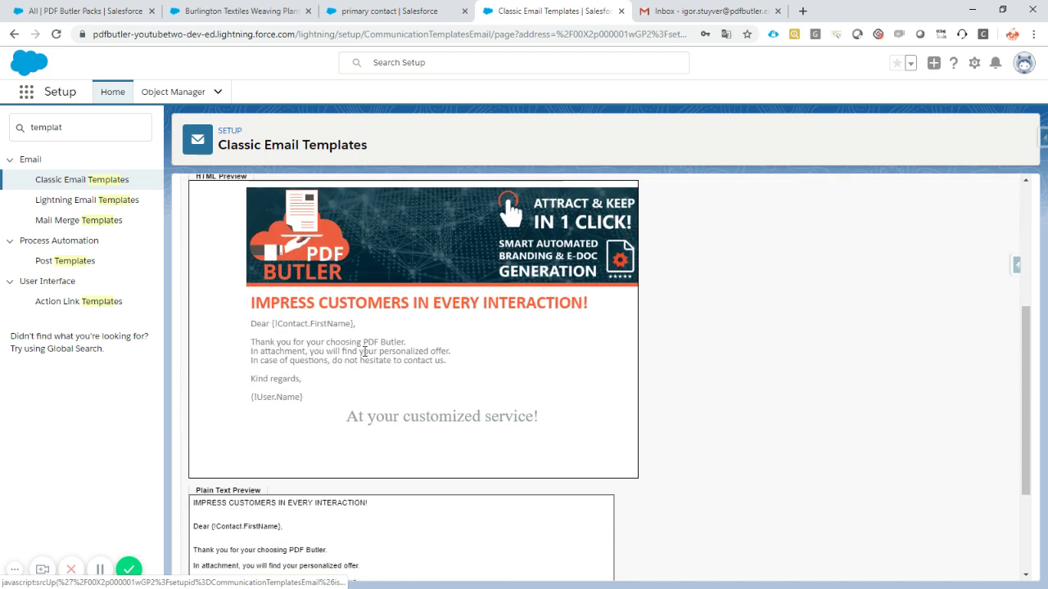
scroll(317, 344, up, 1)
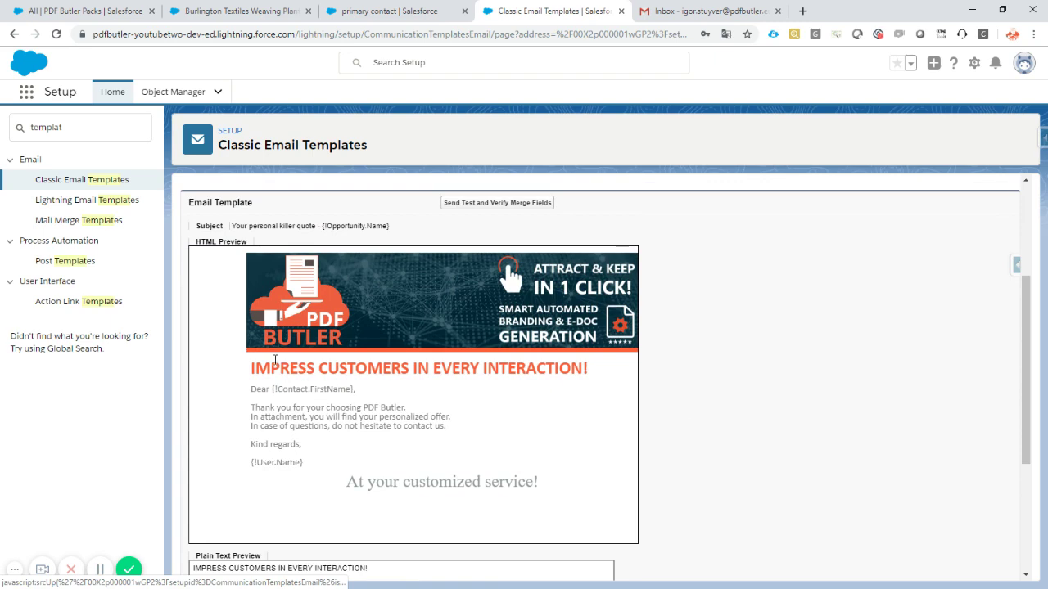
scroll(291, 448, up, 4)
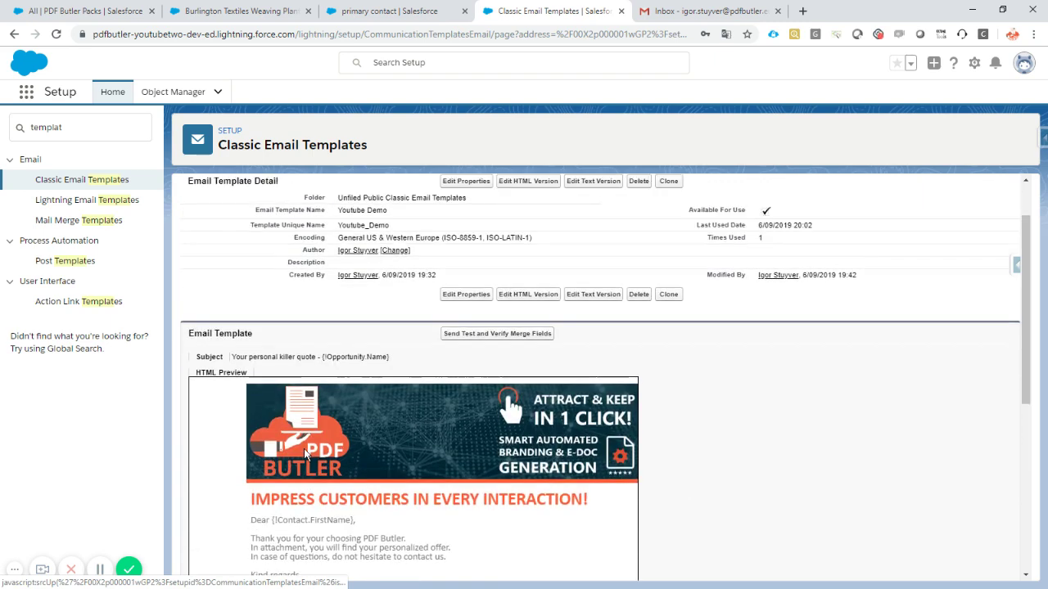
scroll(458, 340, down, 4)
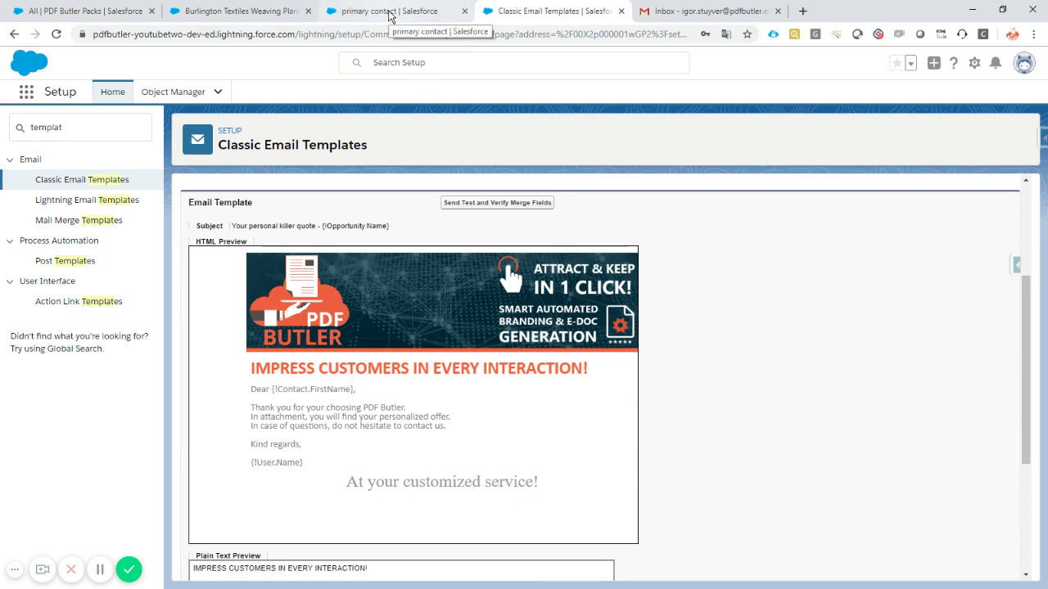
Step: Inspect the primary contact SOQL query on OpportunityContactRole, discarding the edit without changes
click(390, 16)
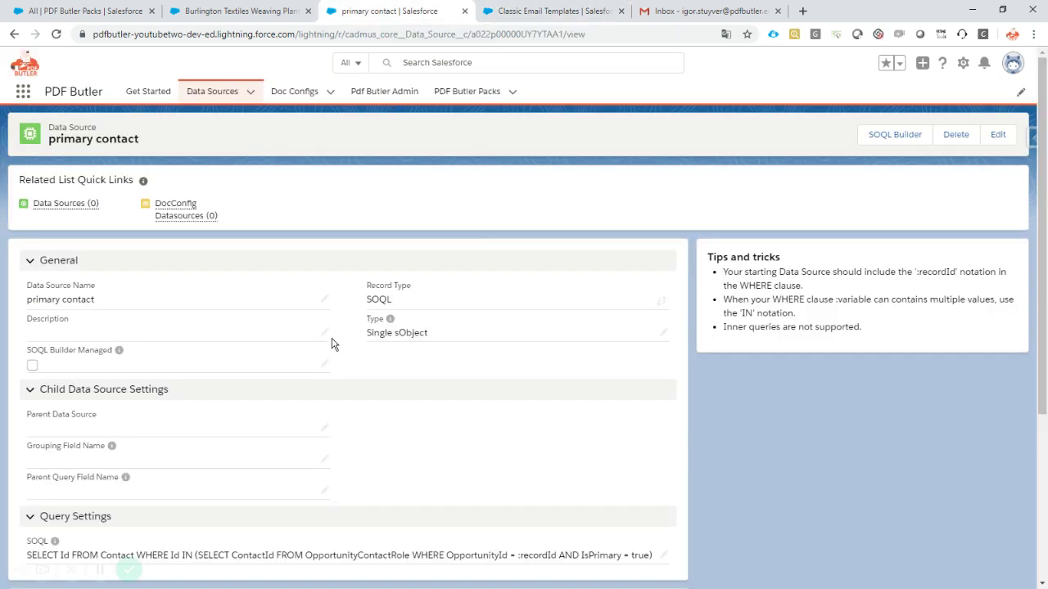
scroll(333, 345, down, 3)
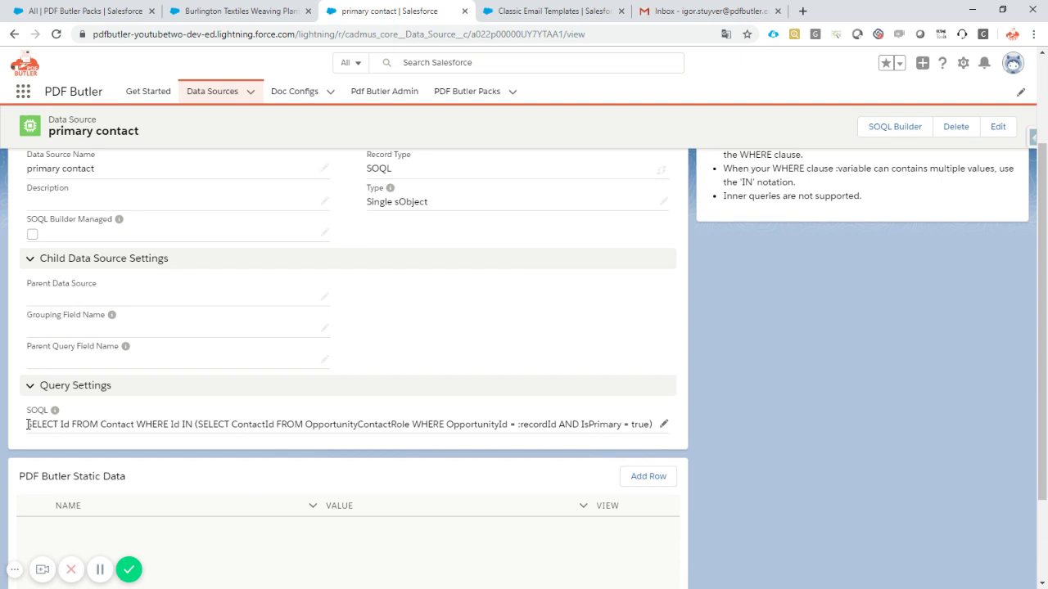
drag(28, 424, 50, 424)
double_click(112, 424)
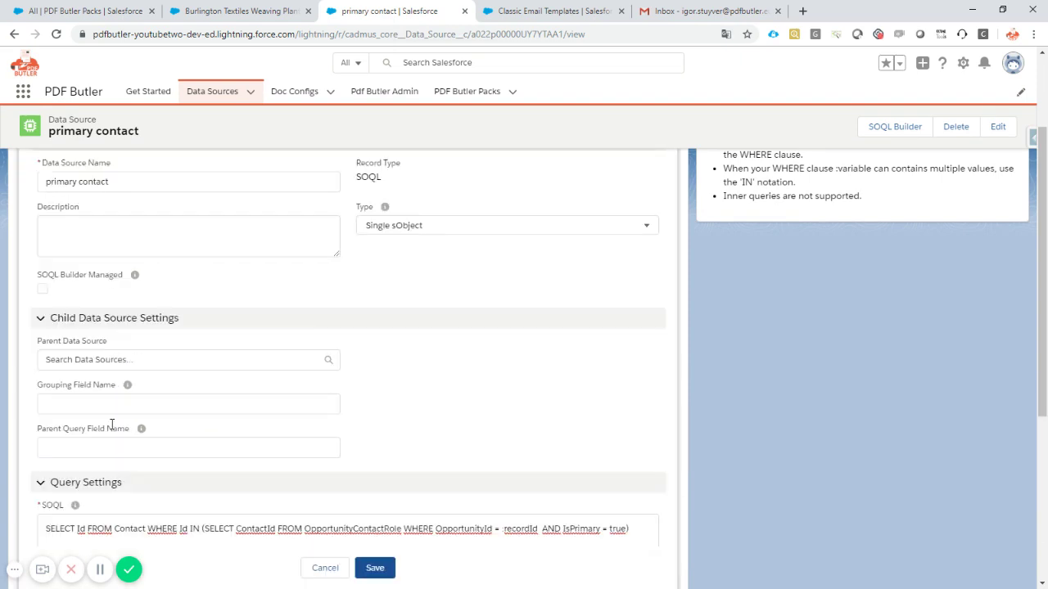
scroll(163, 503, down, 1)
double_click(129, 365)
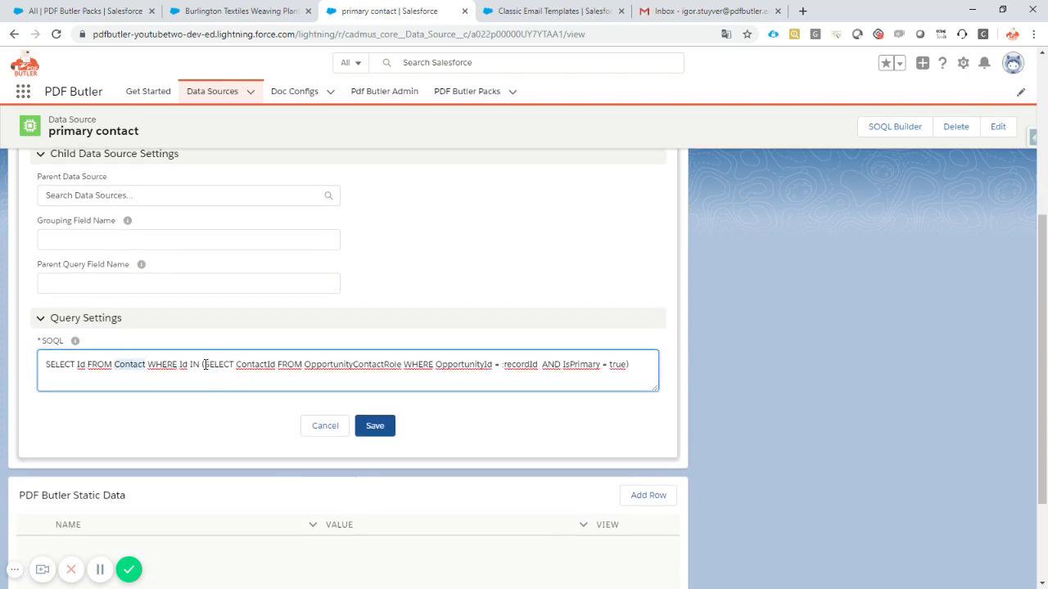
drag(203, 364, 629, 364)
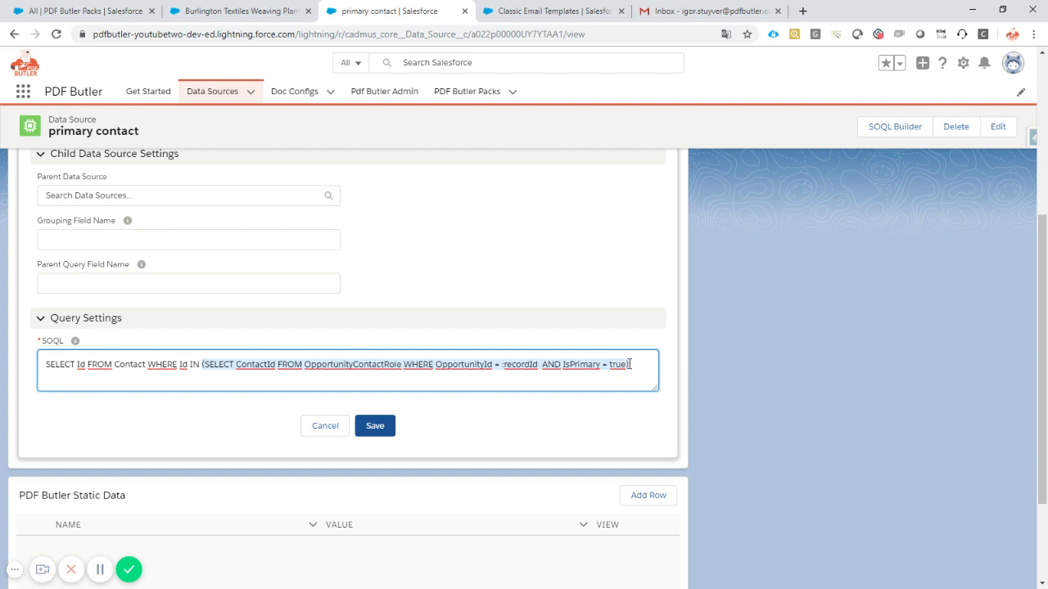
double_click(359, 368)
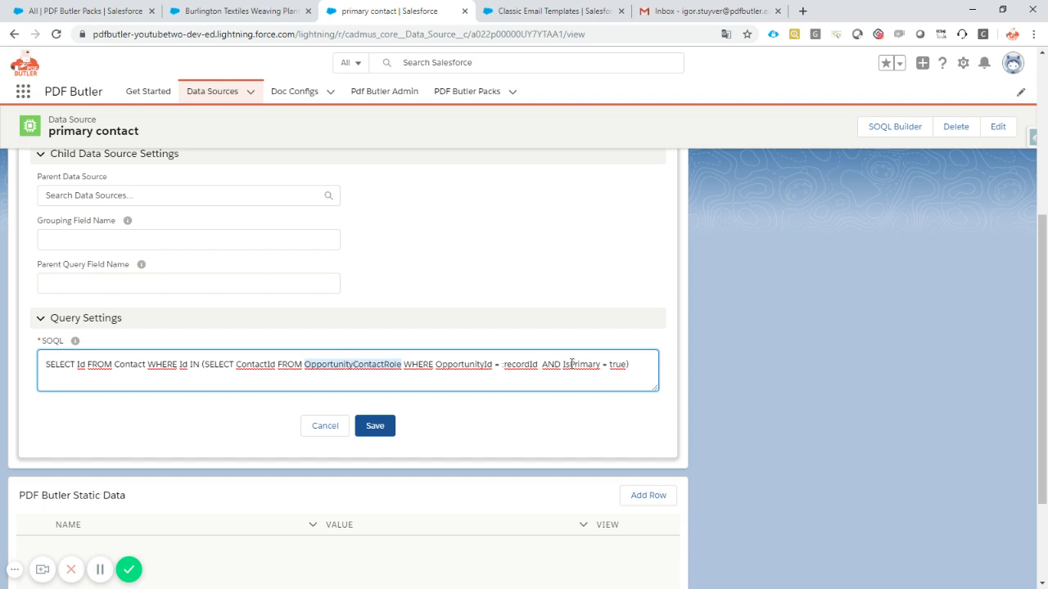
click(327, 427)
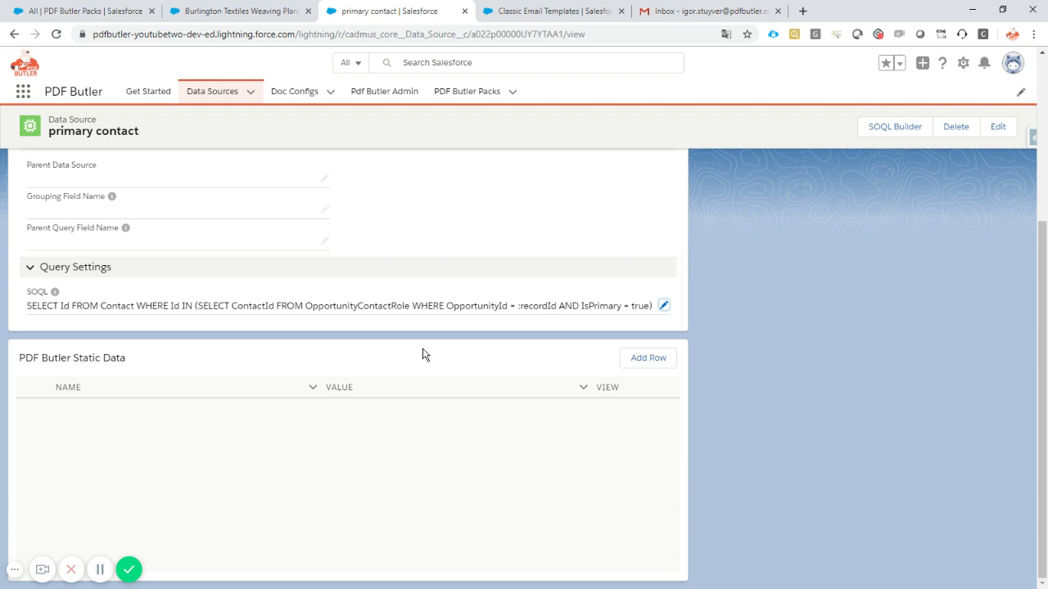
scroll(423, 352, up, 3)
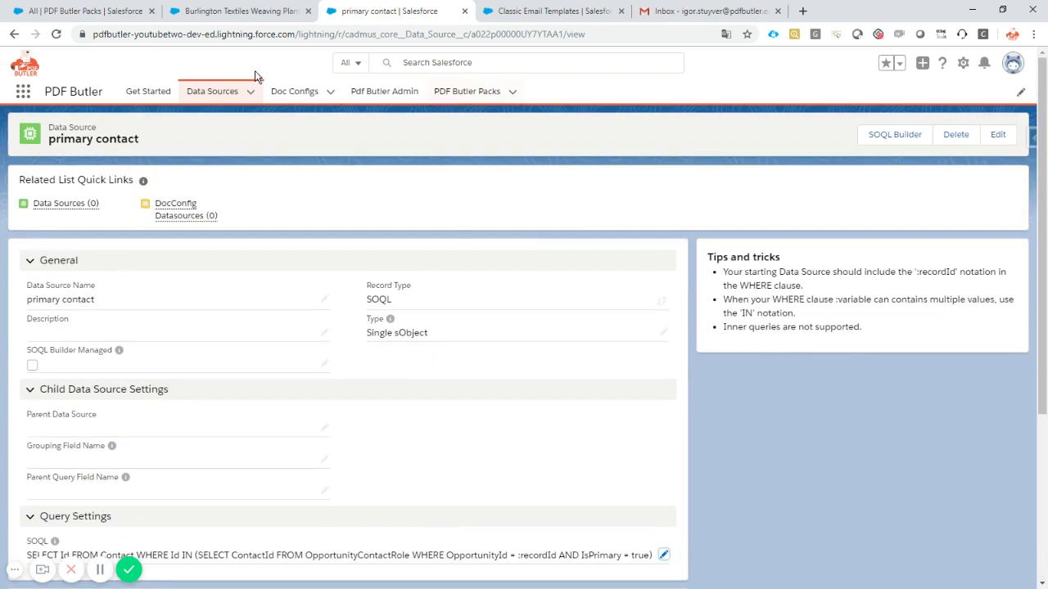
Step: Save a new active 'Mail Quote' pack with Quote as leading doc config, then view its related lists
click(108, 15)
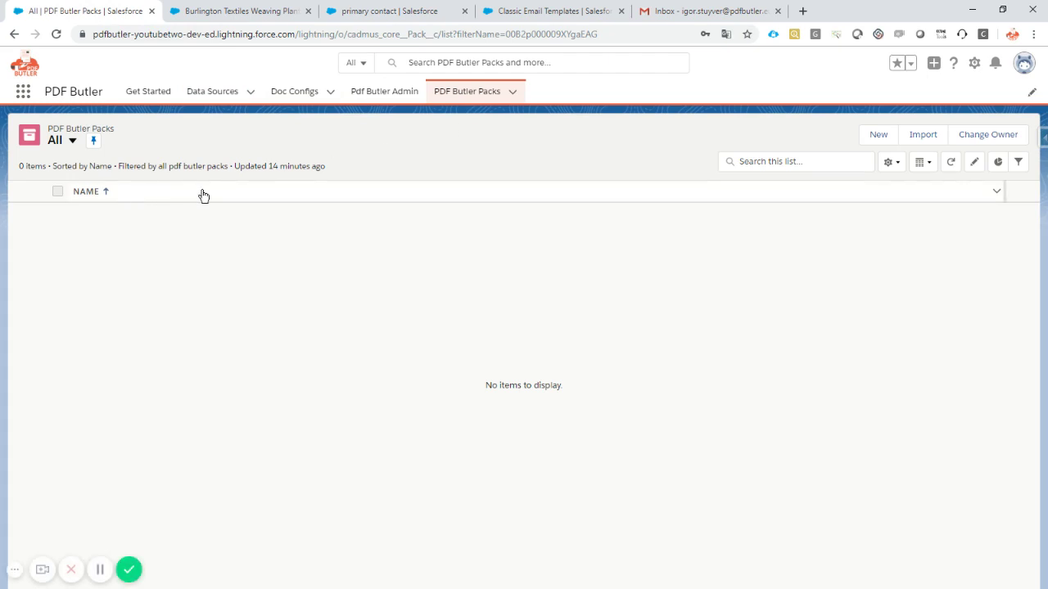
click(874, 136)
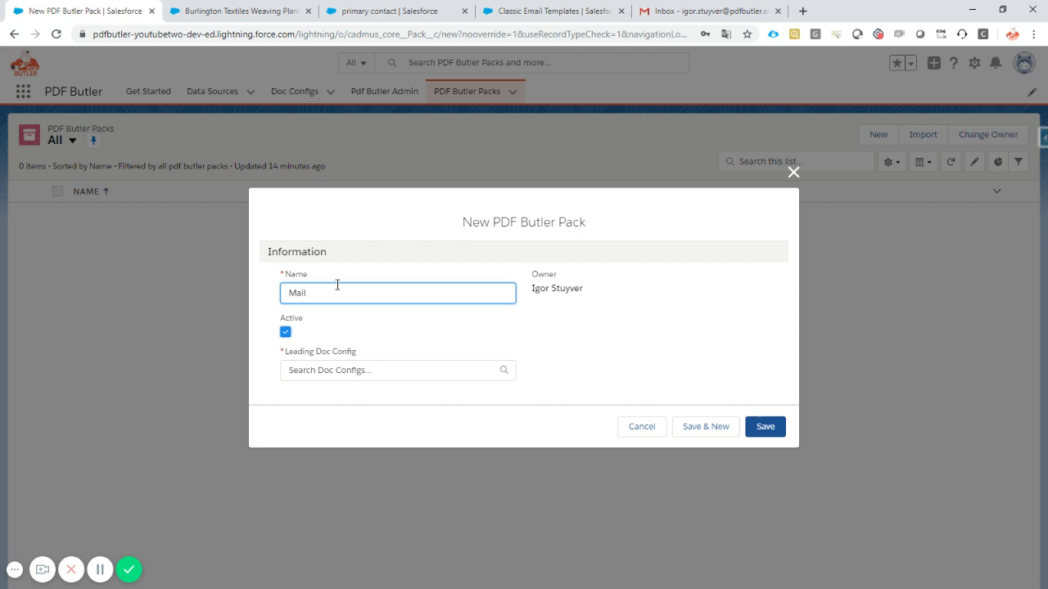
click(326, 367)
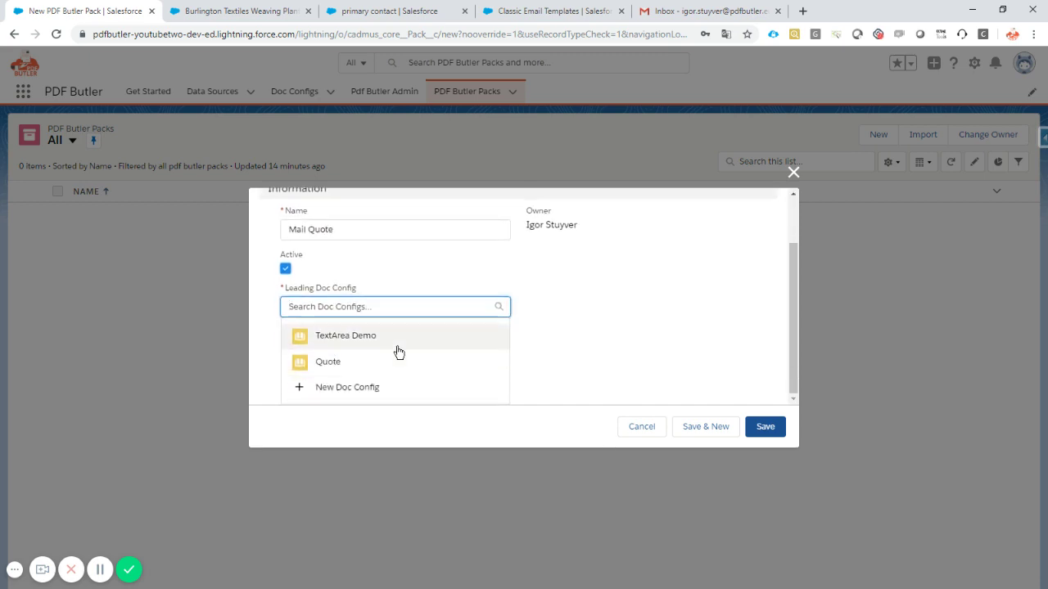
click(333, 366)
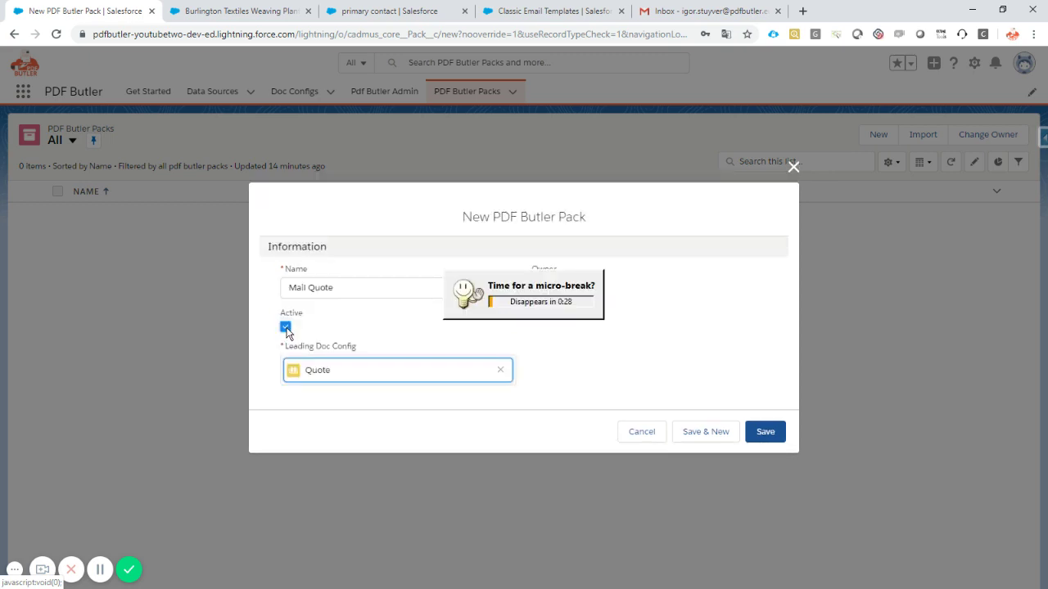
click(765, 432)
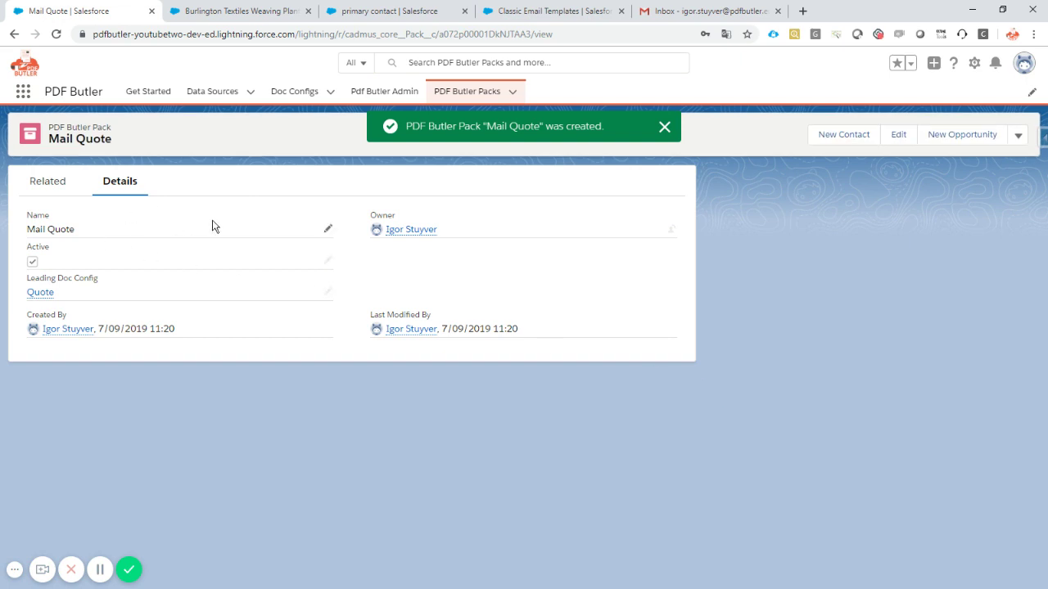
click(52, 185)
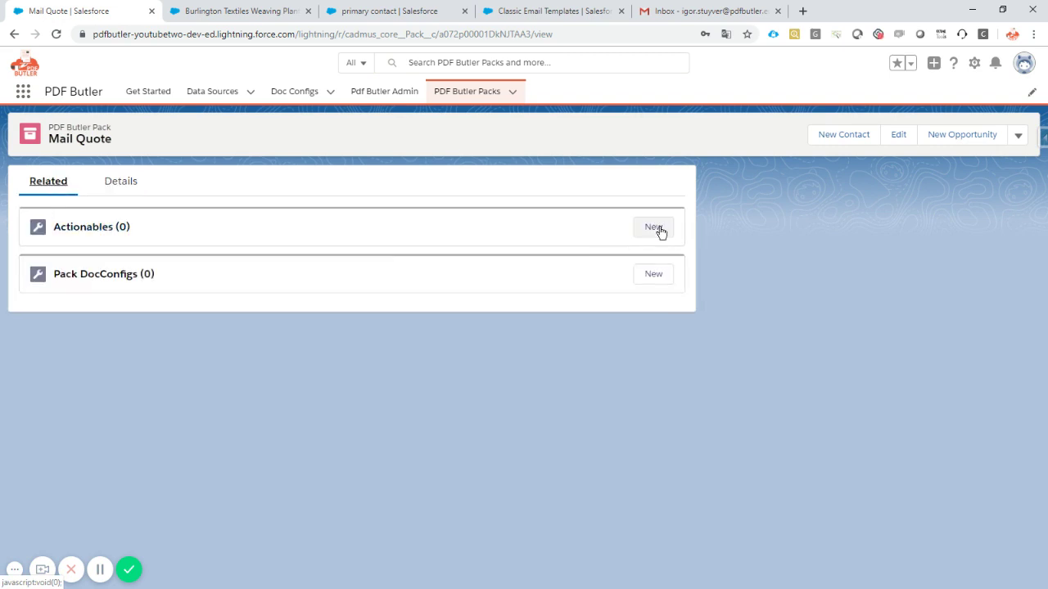
Step: Start an Auto Email actionable named Actionable_AutoEmail, with the same class, marked active
click(657, 228)
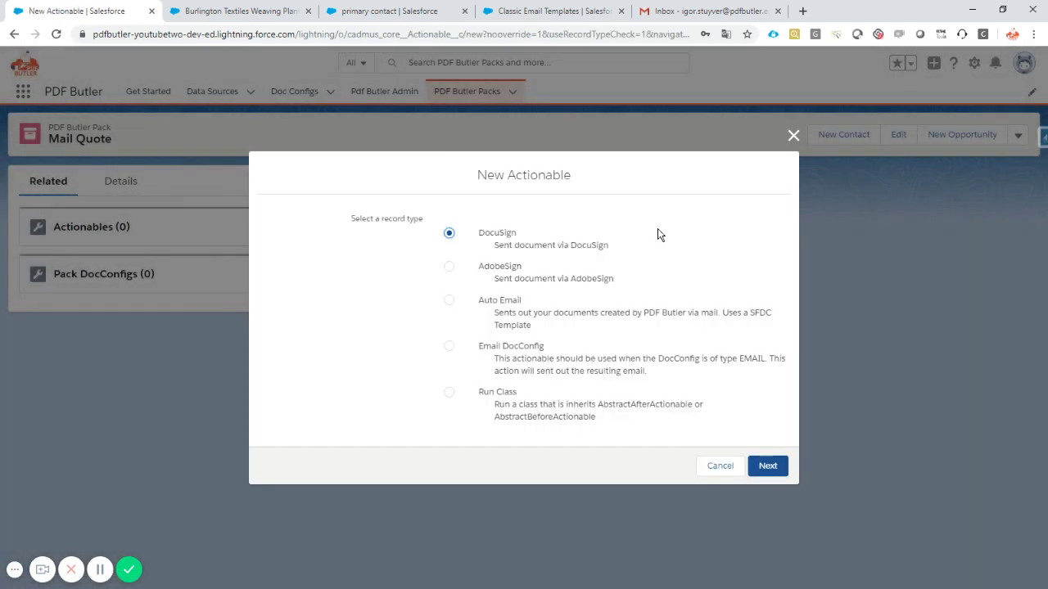
click(509, 302)
click(764, 468)
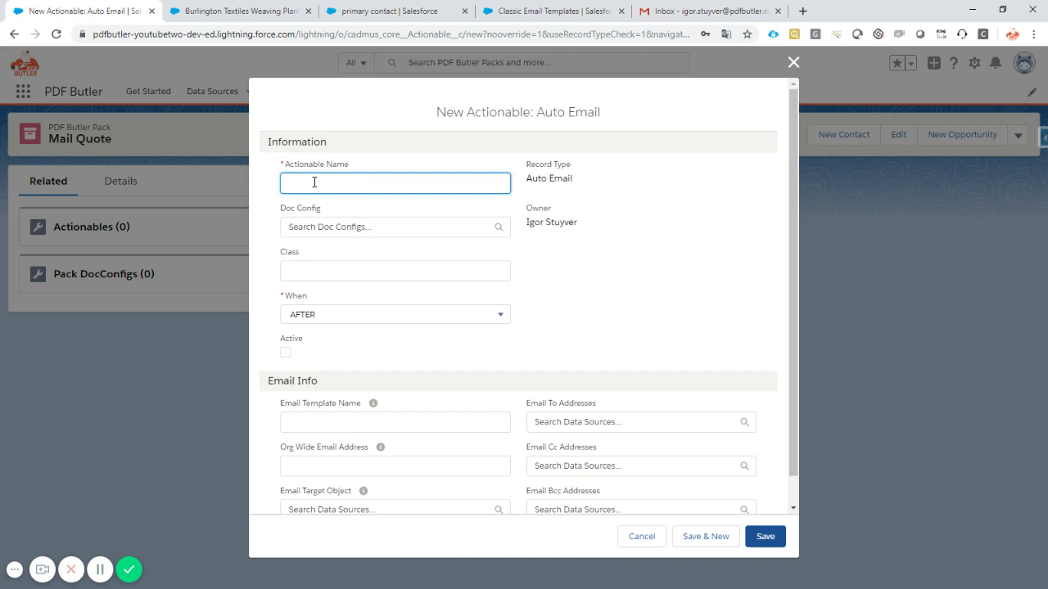
text(Actionable_AutoEmail)
drag(390, 190, 286, 182)
key(ctrl+c)
click(316, 269)
key(ctrl+v)
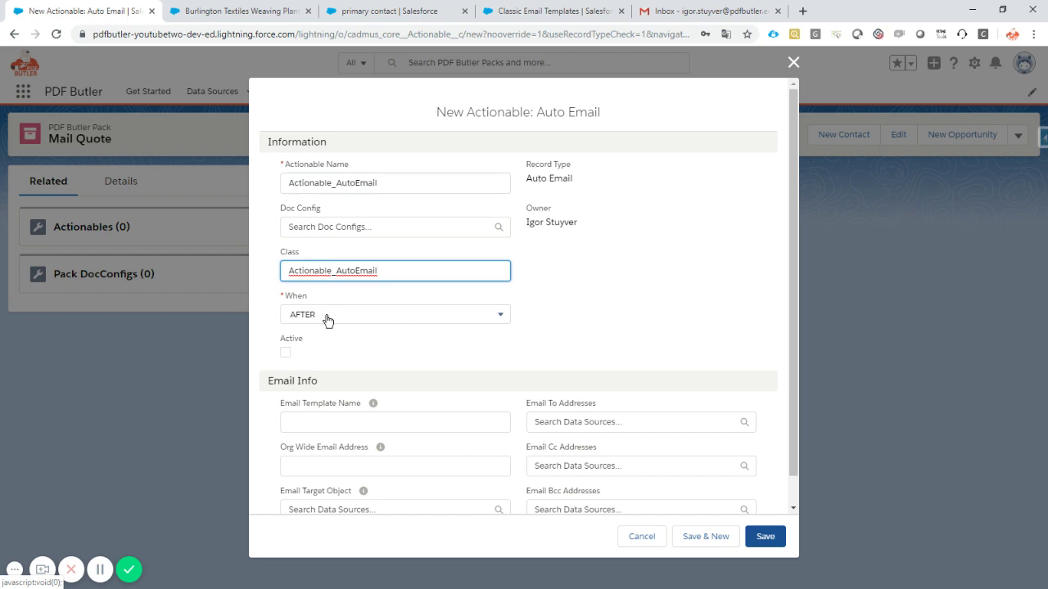
click(287, 353)
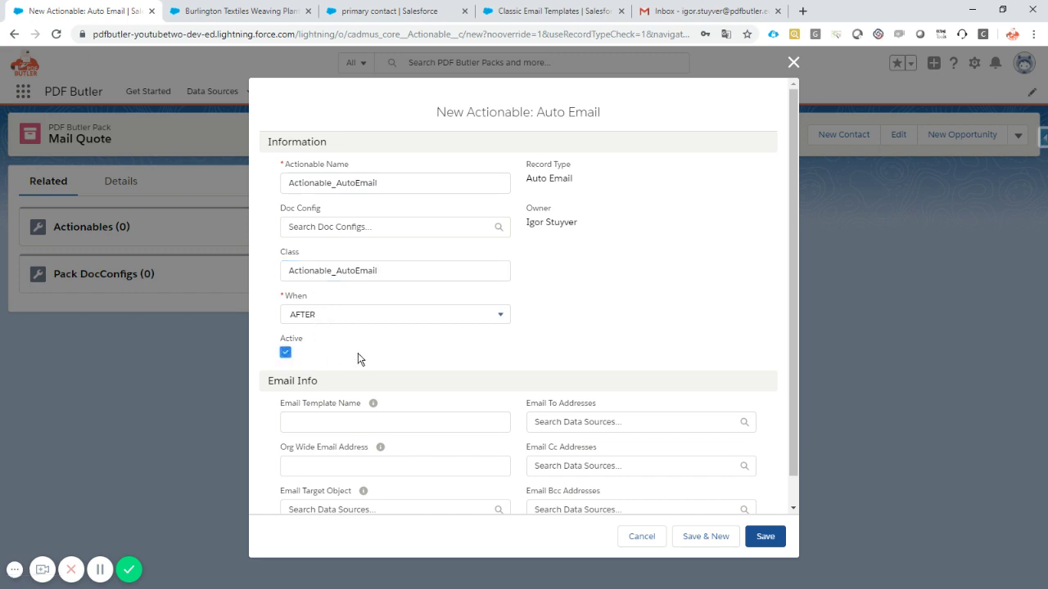
scroll(358, 358, down, 1)
Step: Copy the template's unique name Youtube_Demo into the email template name field
click(333, 387)
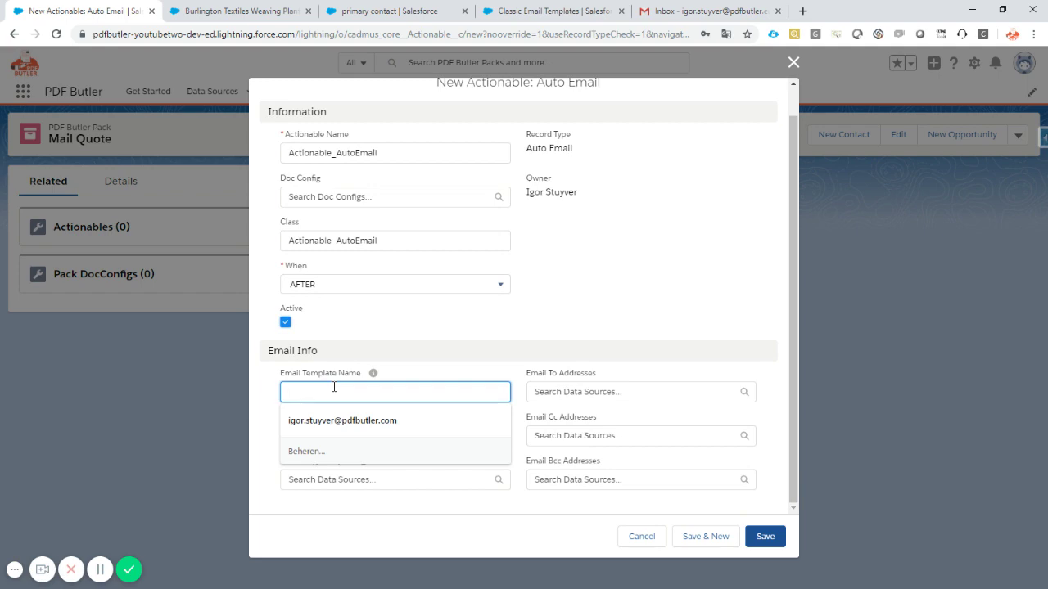
click(521, 11)
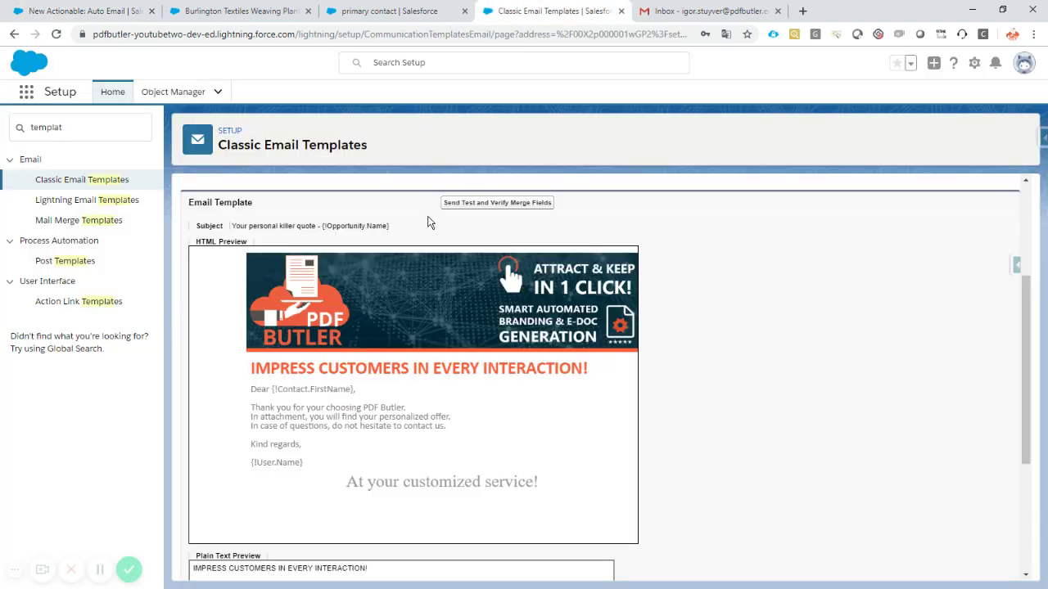
scroll(431, 222, up, 3)
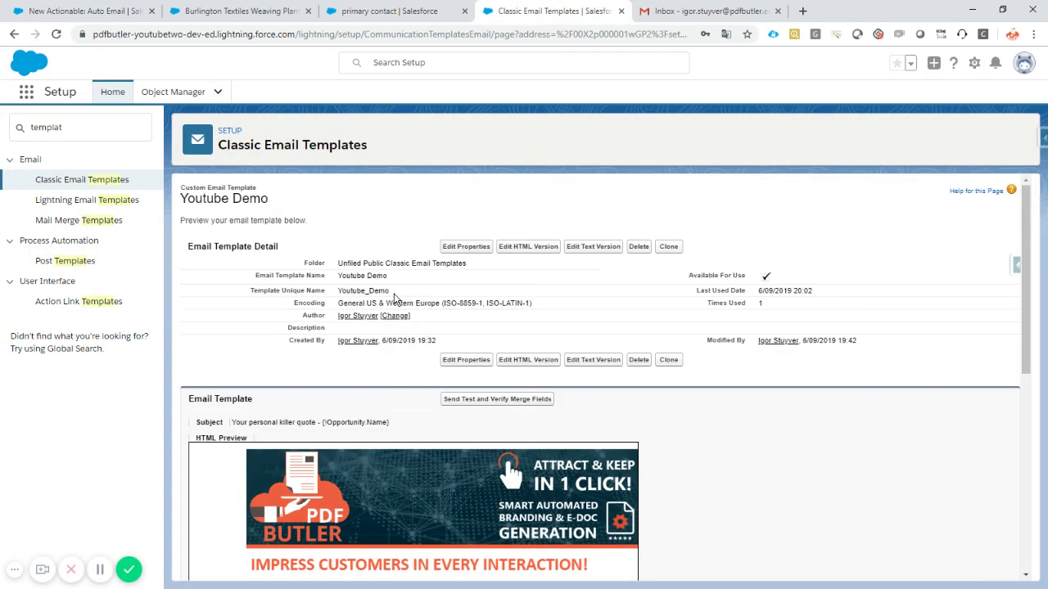
drag(391, 294, 339, 293)
key(ctrl+c)
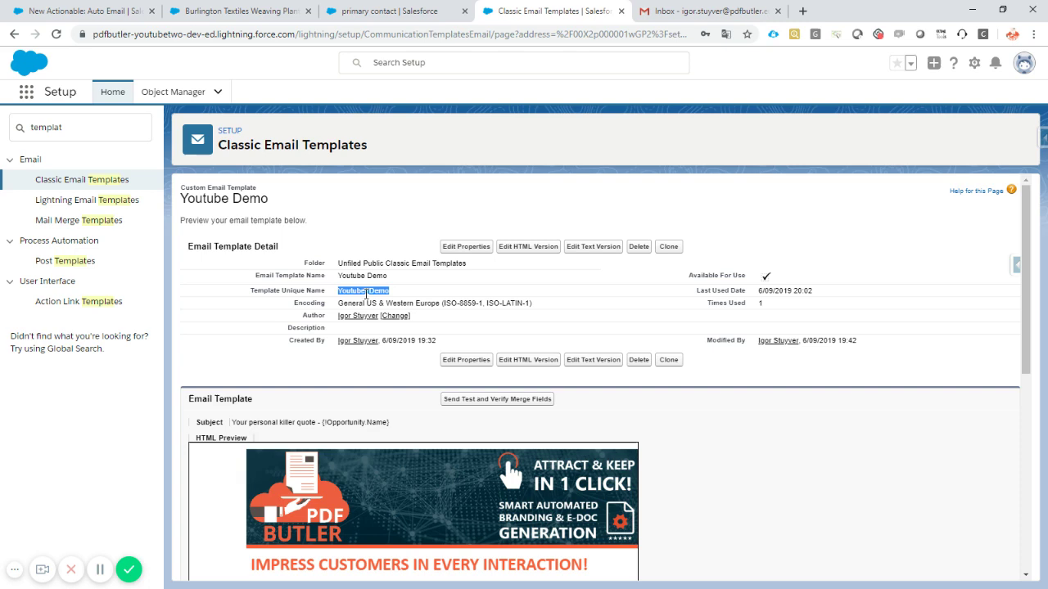
click(115, 11)
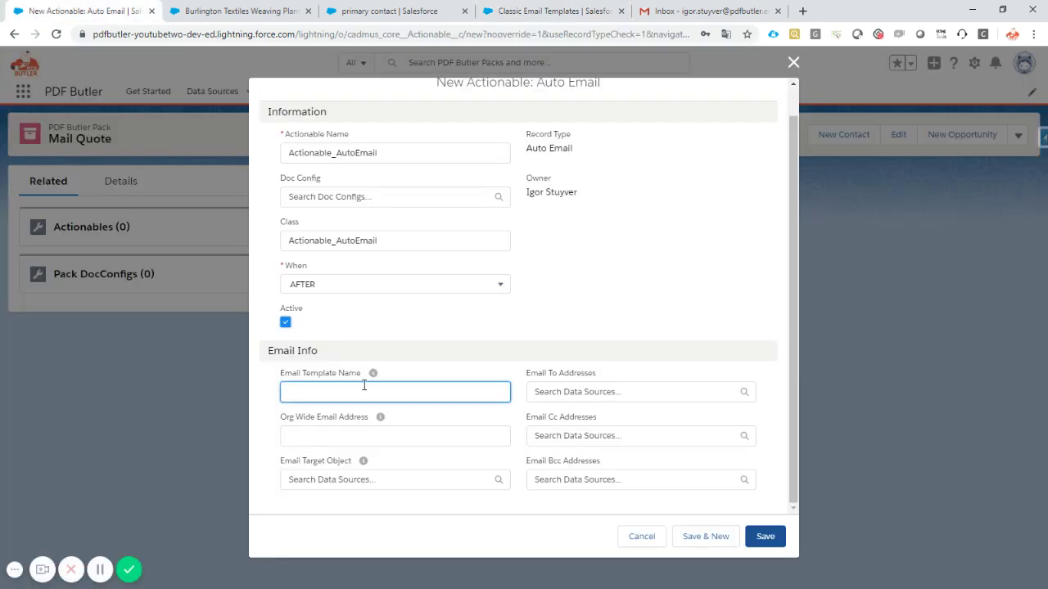
key(ctrl+v)
Step: Set org-wide address Info and target object primary contact, then save the actionable
click(353, 434)
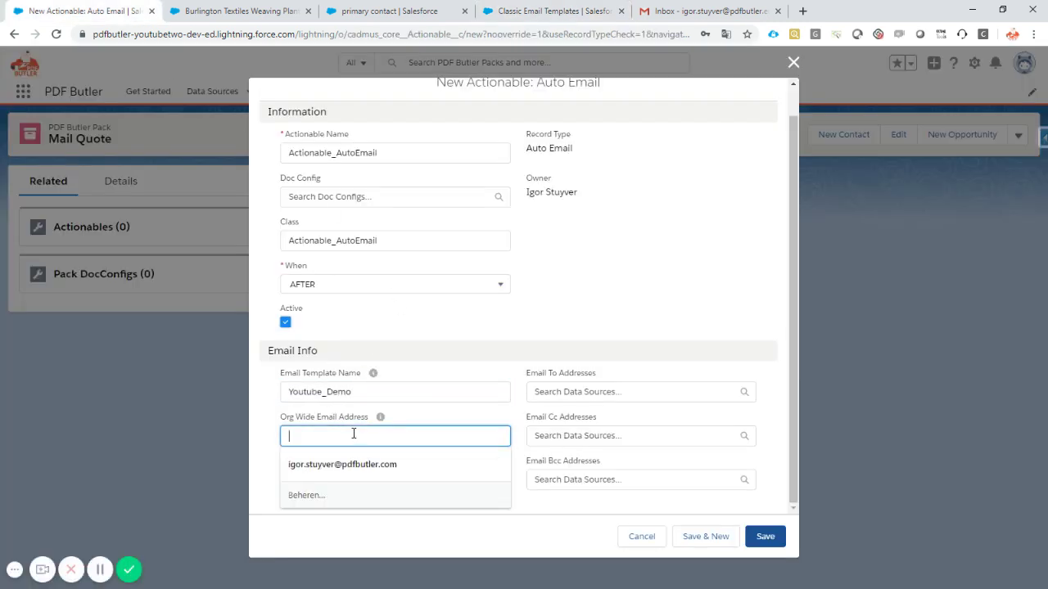
text(Ino)
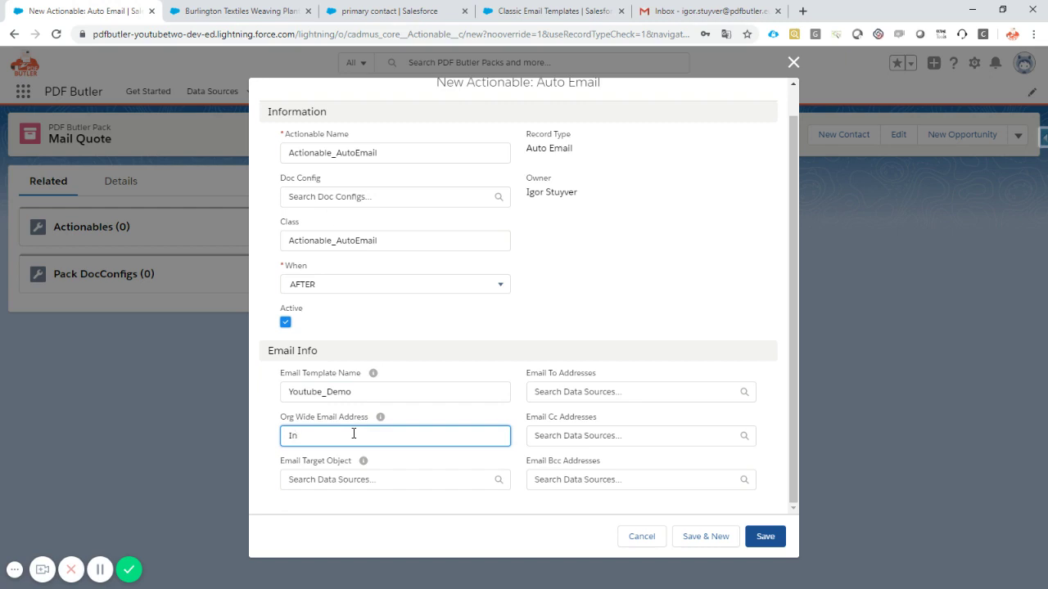
click(385, 478)
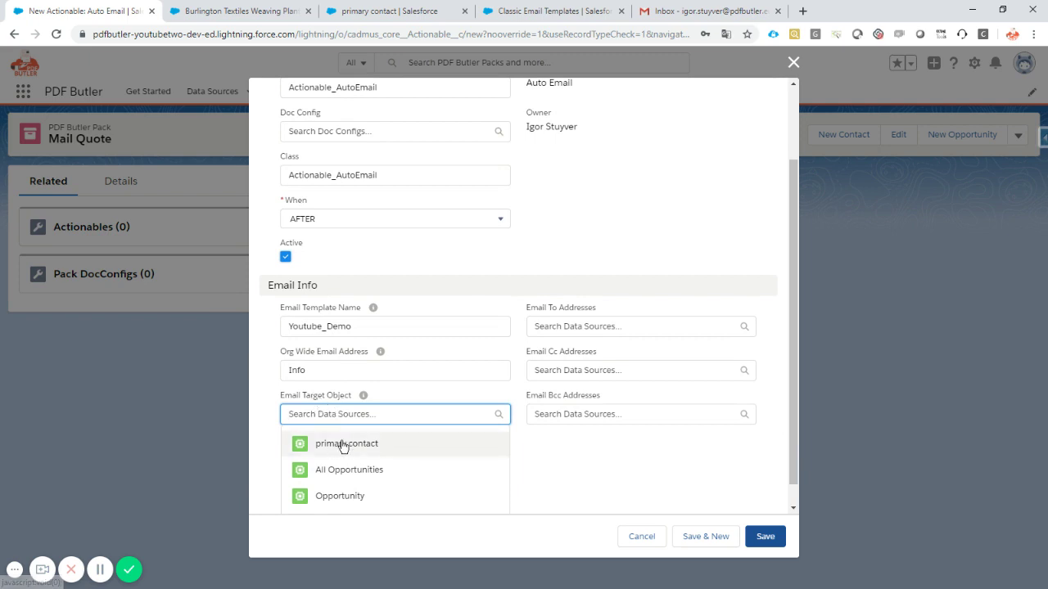
click(357, 447)
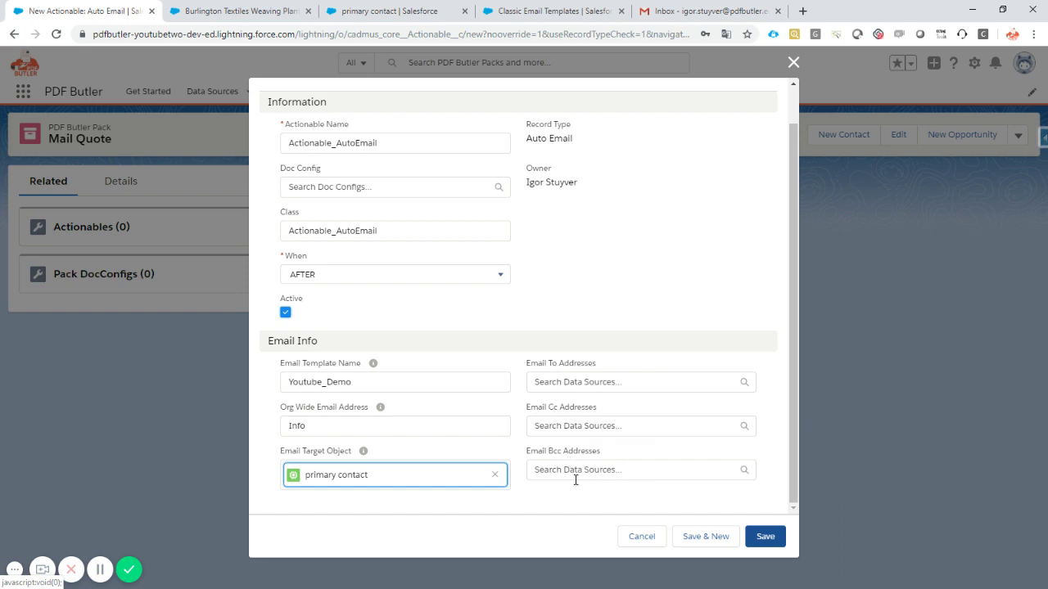
scroll(589, 417, up, 1)
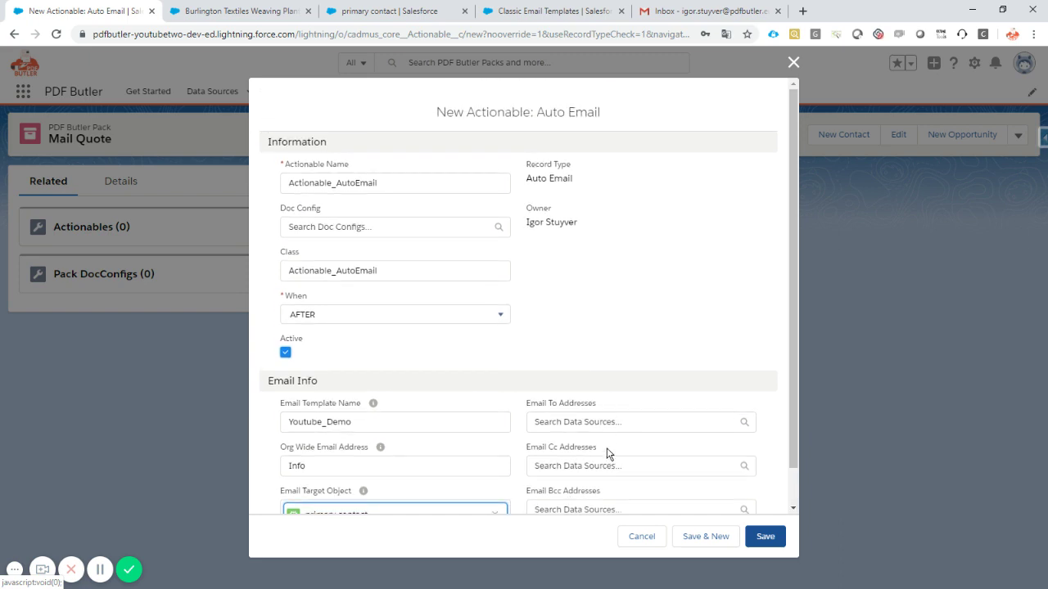
scroll(608, 451, down, 1)
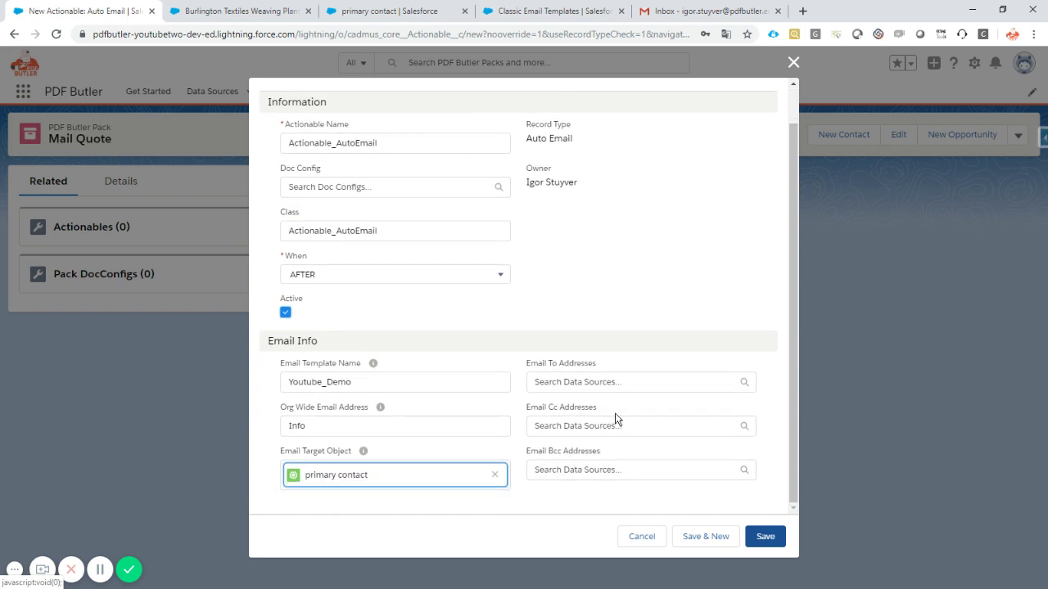
scroll(651, 319, up, 1)
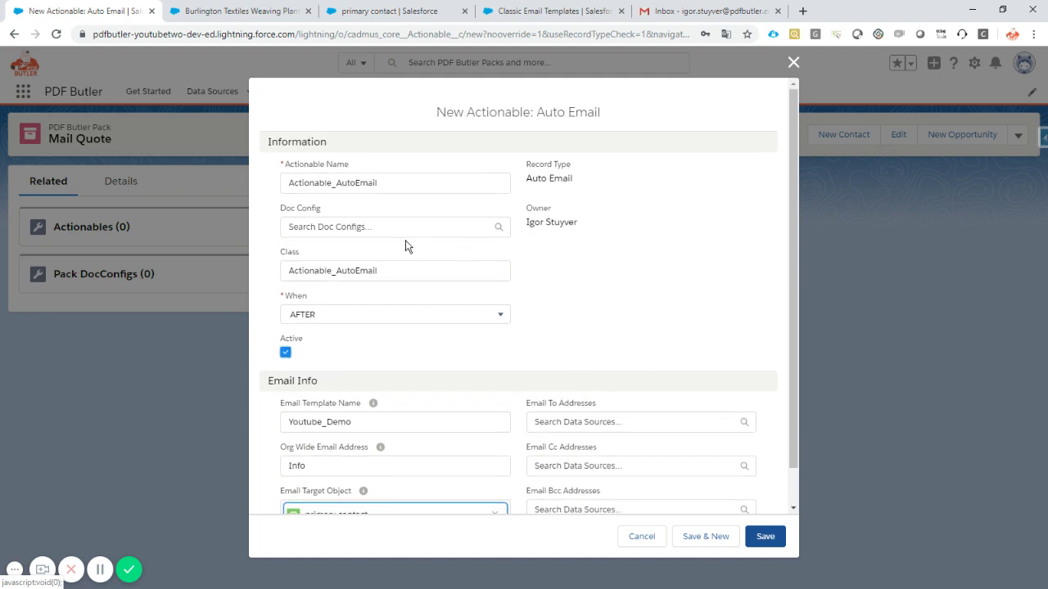
scroll(508, 352, down, 1)
click(766, 537)
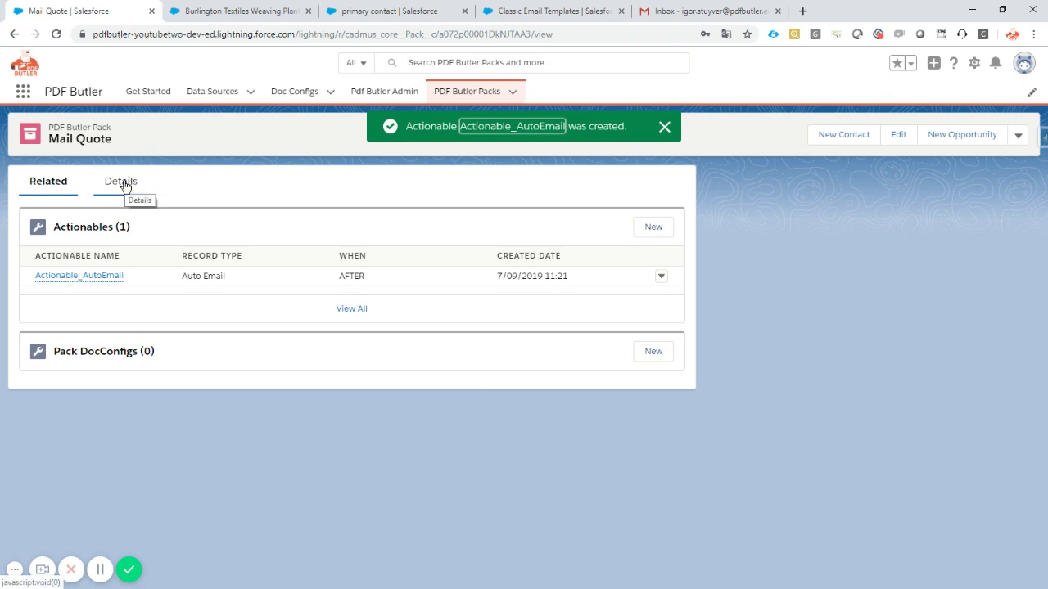
Step: Copy the Mail Quote pack's record ID from the URL and return to the Burlington Textiles opportunity
click(124, 186)
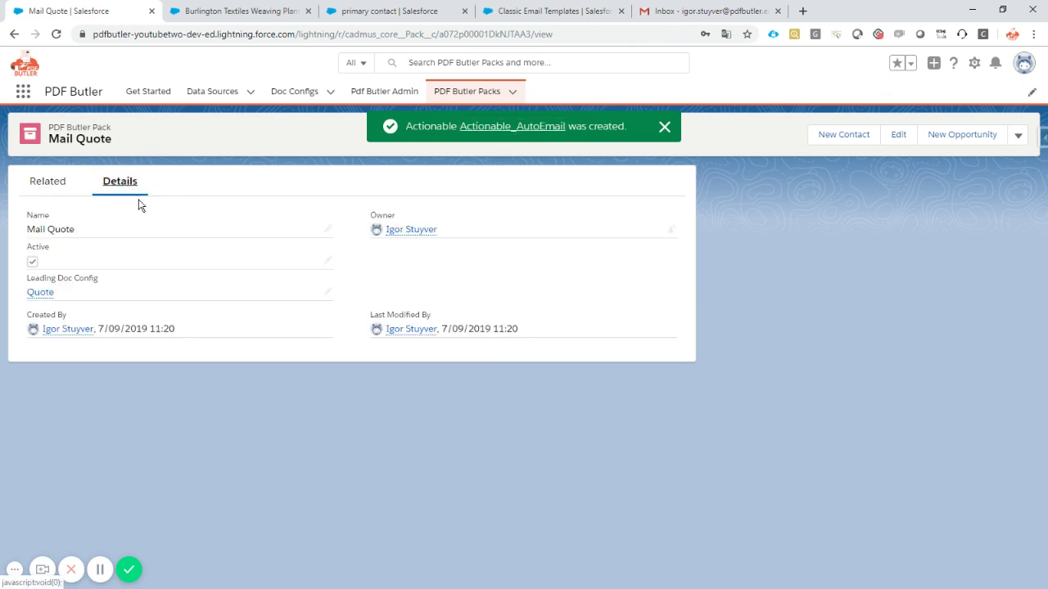
click(485, 34)
double_click(491, 35)
key(ctrl+c)
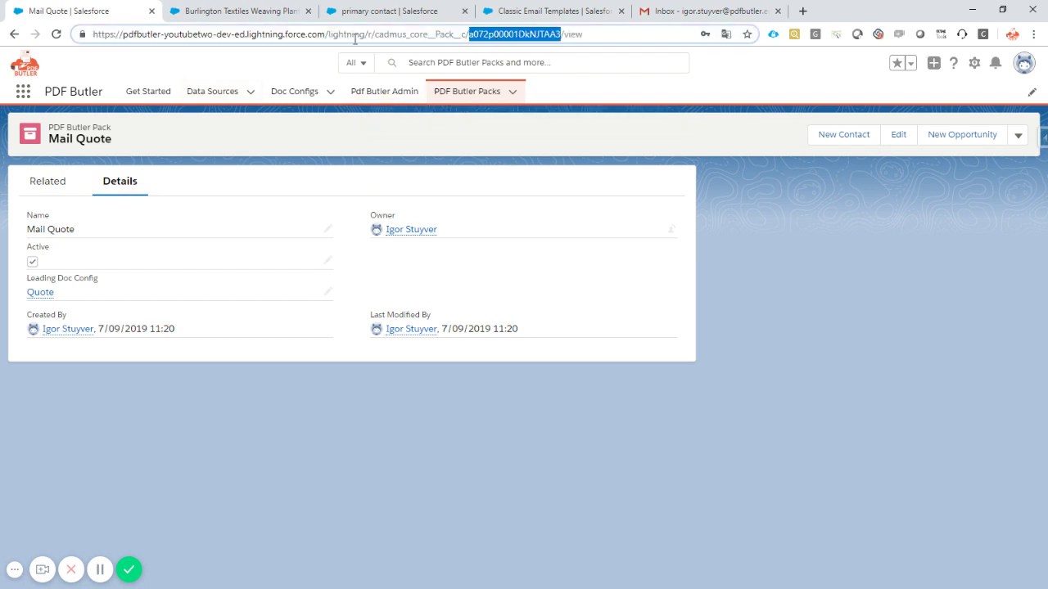
click(256, 13)
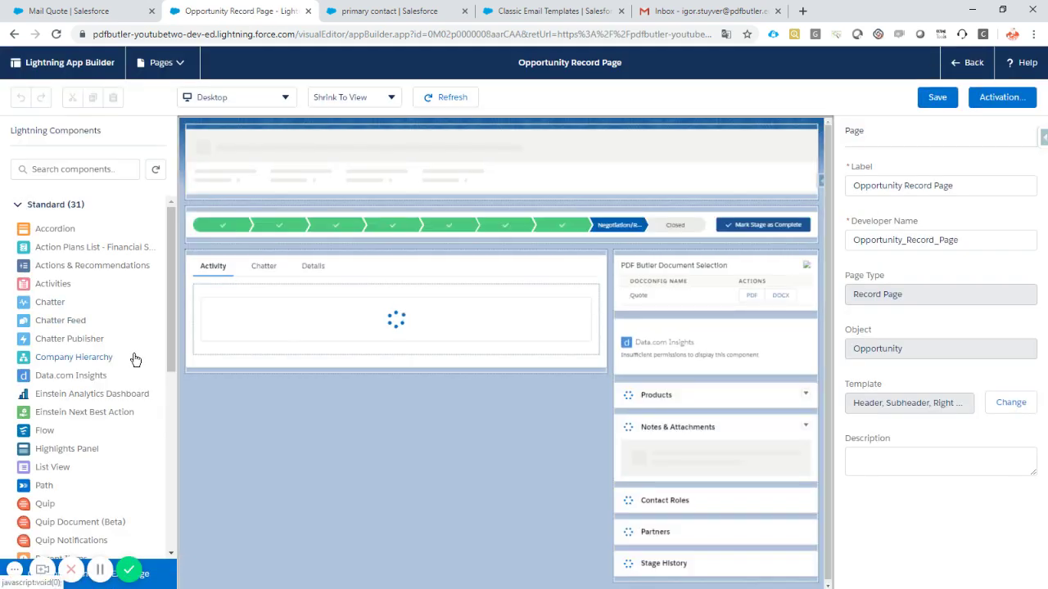
Step: Add a DocConfigs component with locale, alternatives, upload, auto download and modal preview turned off
scroll(135, 361, down, 4)
scroll(134, 361, down, 2)
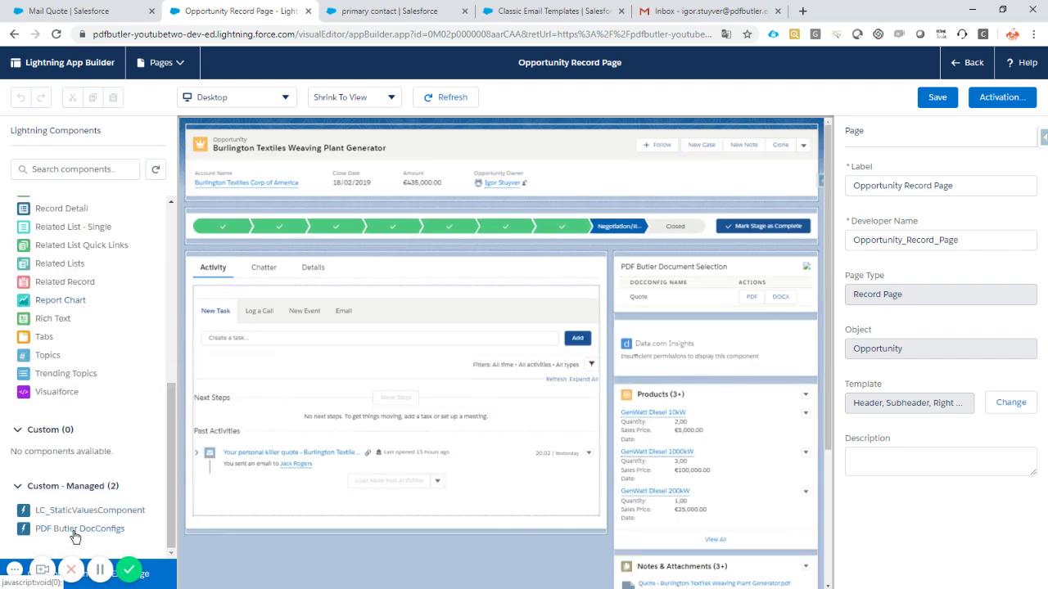
drag(53, 536, 717, 324)
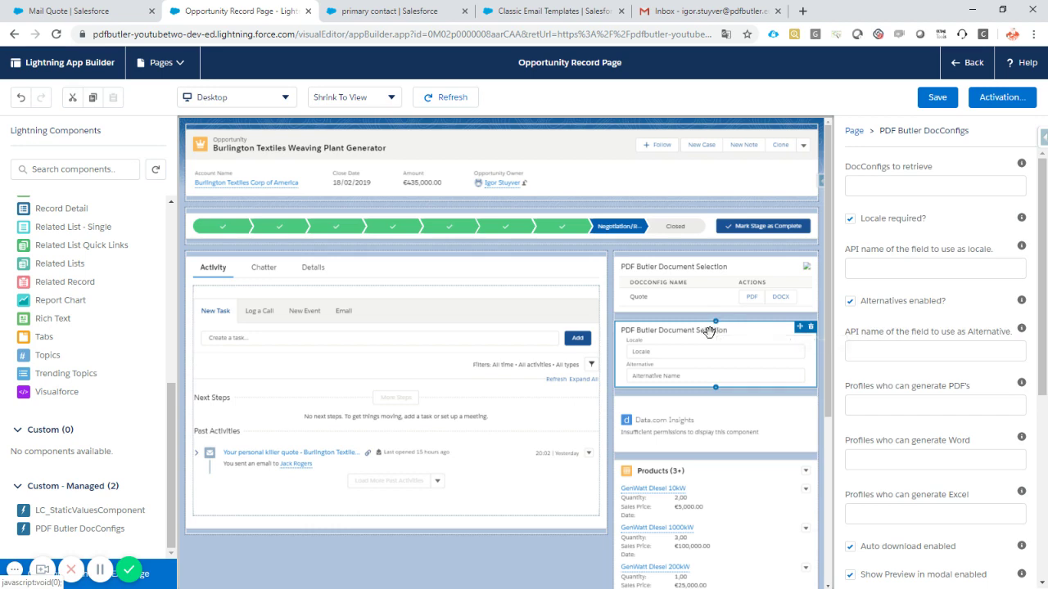
click(871, 218)
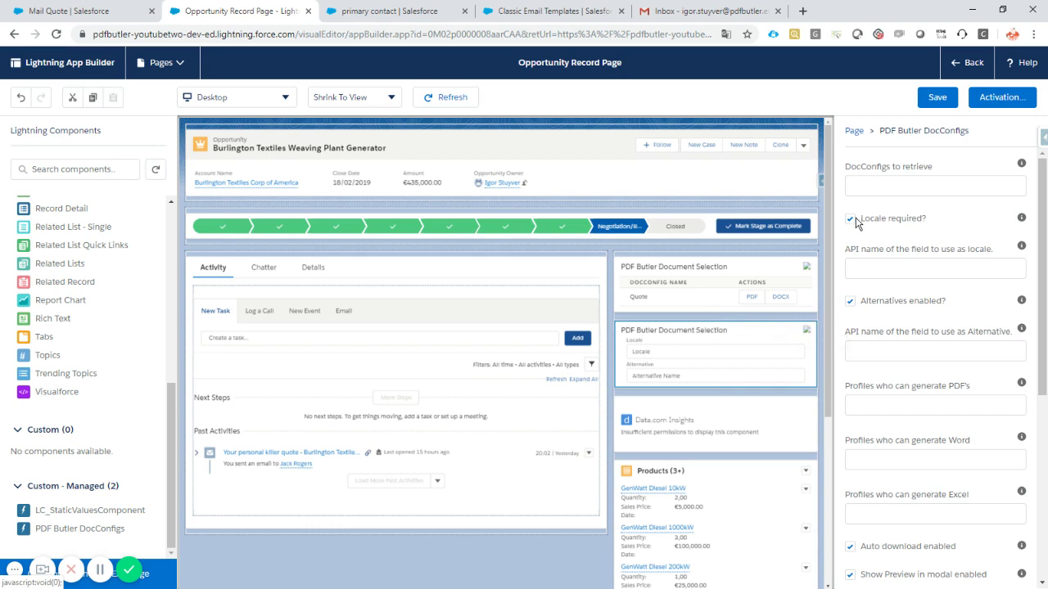
click(852, 303)
scroll(933, 305, down, 4)
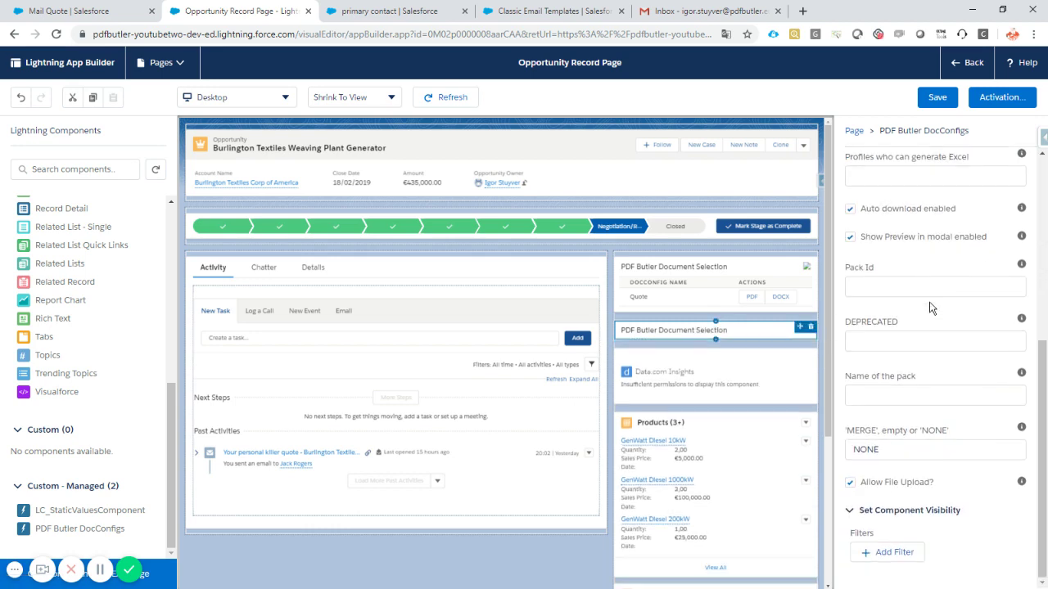
click(871, 486)
click(884, 211)
click(901, 237)
Step: Enter the Mail Quote pack ID and name, save the page and go back to the opportunity
click(904, 281)
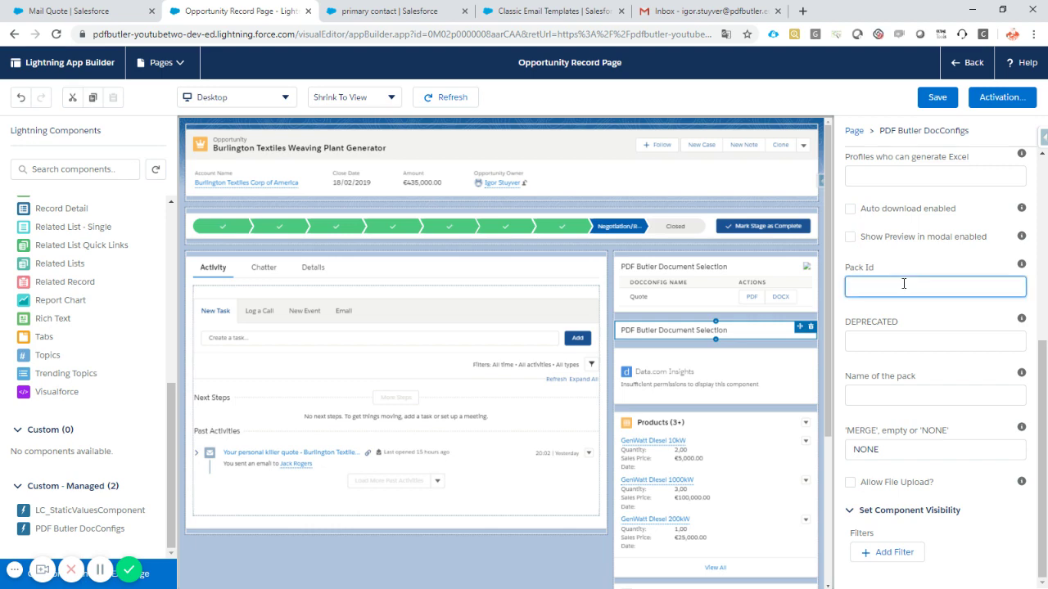
key(ctrl+v)
click(879, 393)
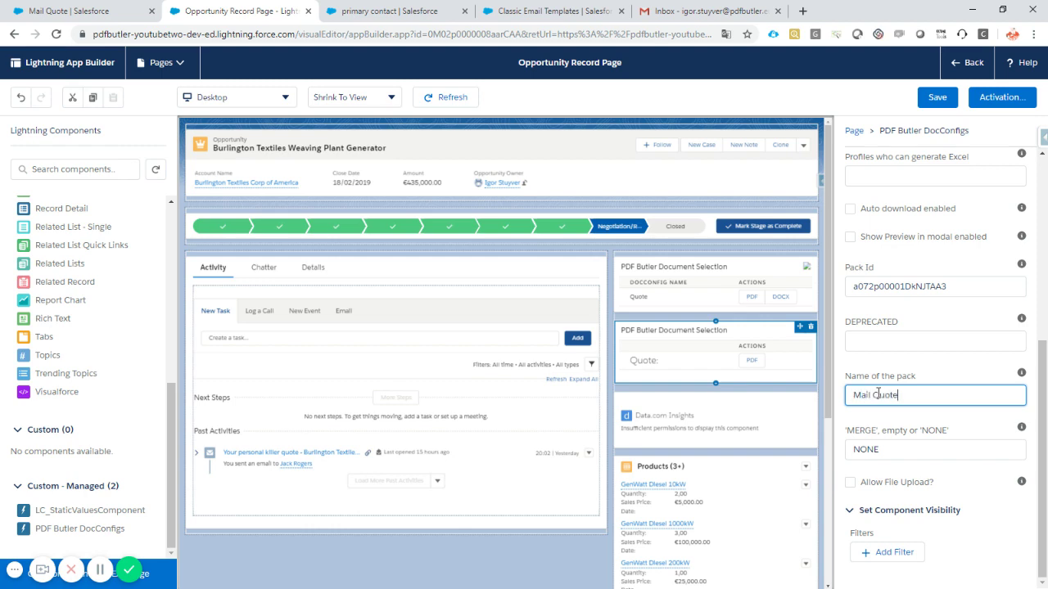
click(936, 99)
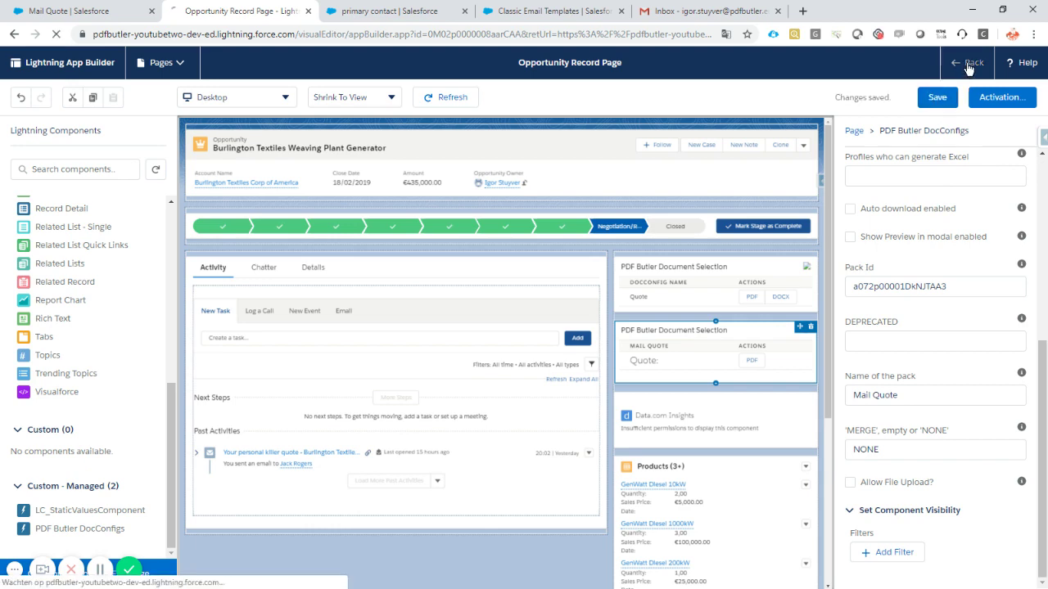
click(968, 66)
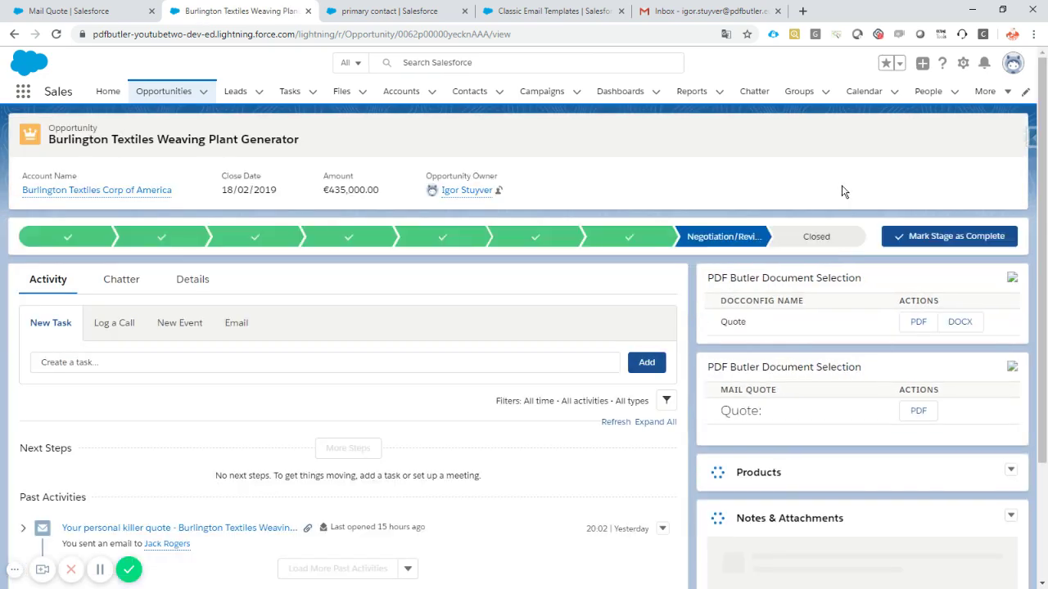
Step: Generate the Mail Quote PDF from its Document Selection panel, triggering the automatic email
click(918, 411)
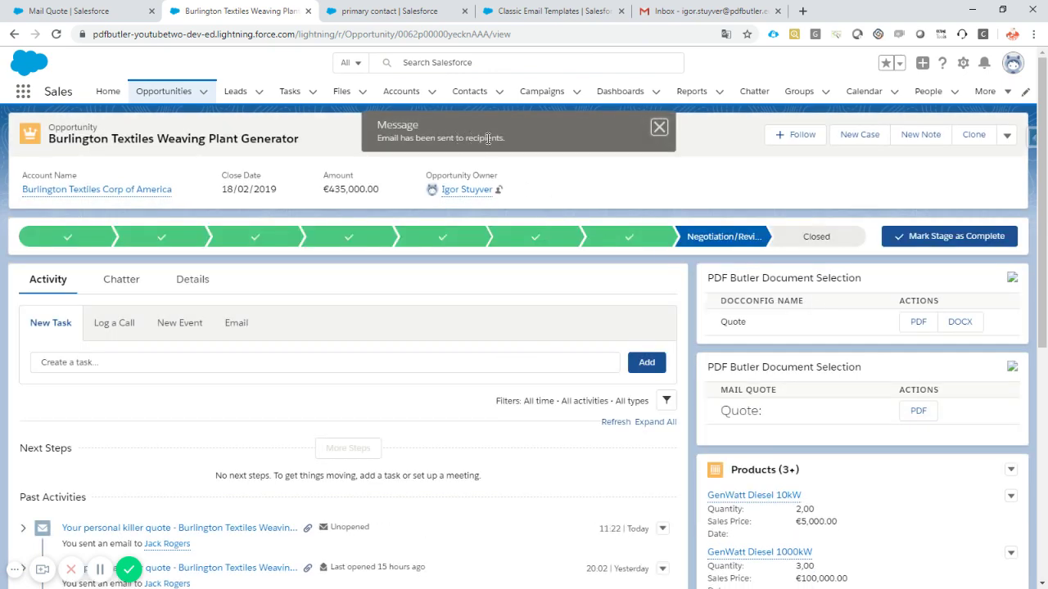
Step: Open the new quote email in Gmail and check its greeting, signature and Quote PDF attachment
click(684, 13)
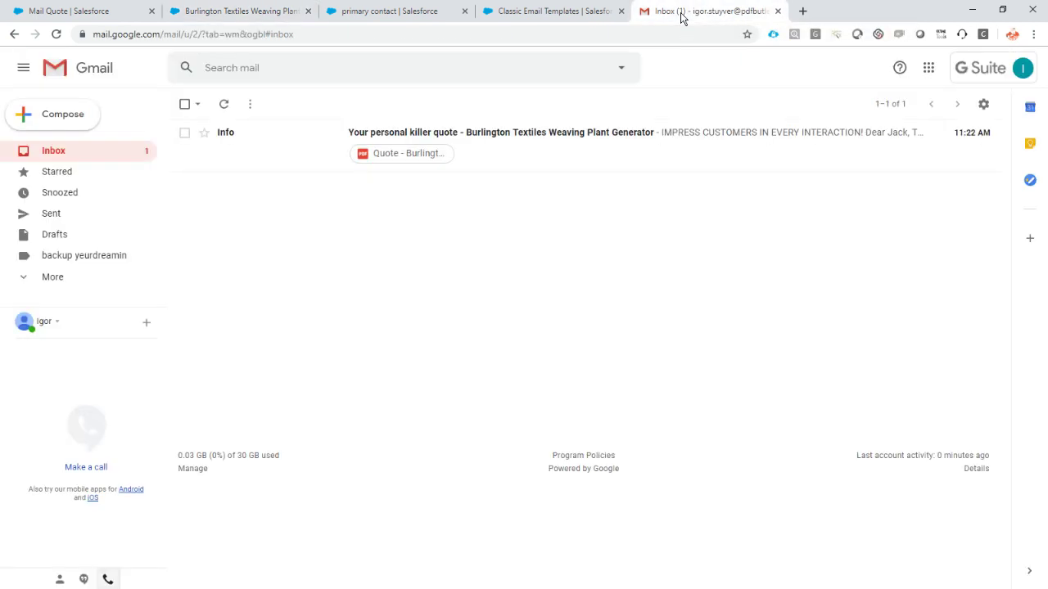
click(304, 143)
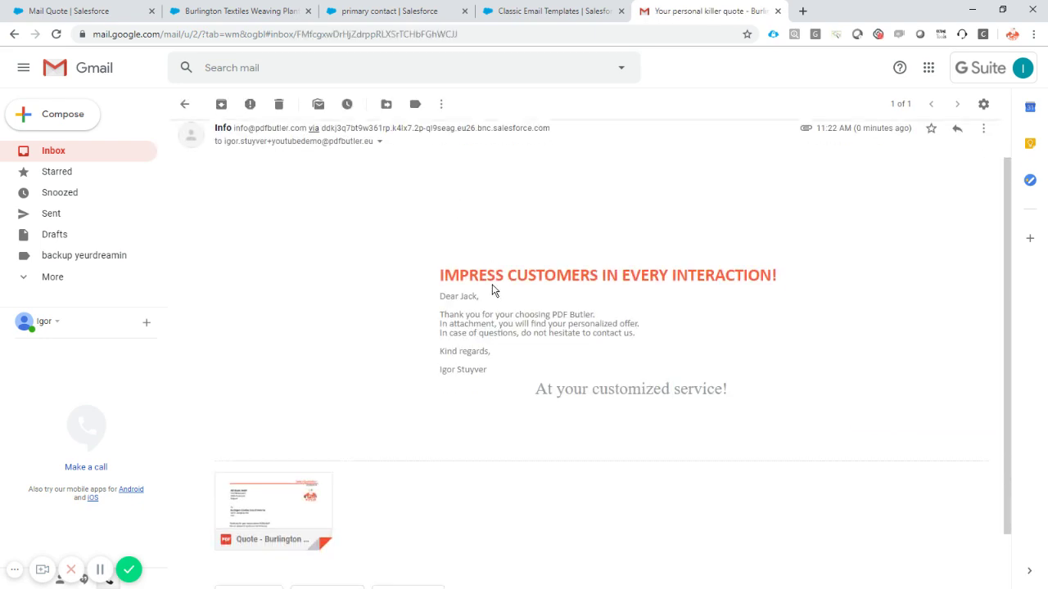
scroll(491, 291, down, 1)
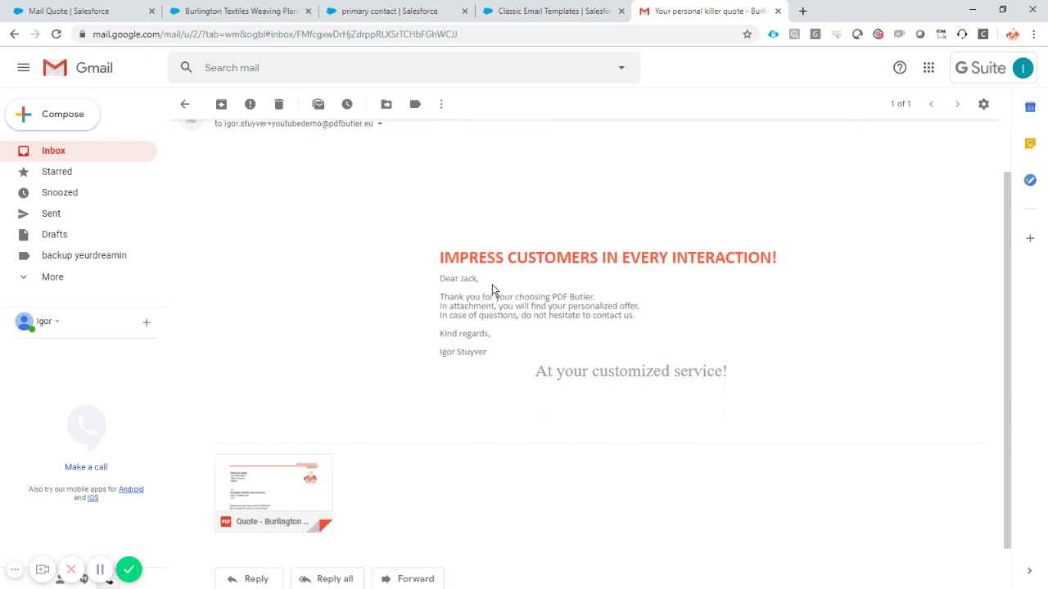
scroll(492, 291, up, 1)
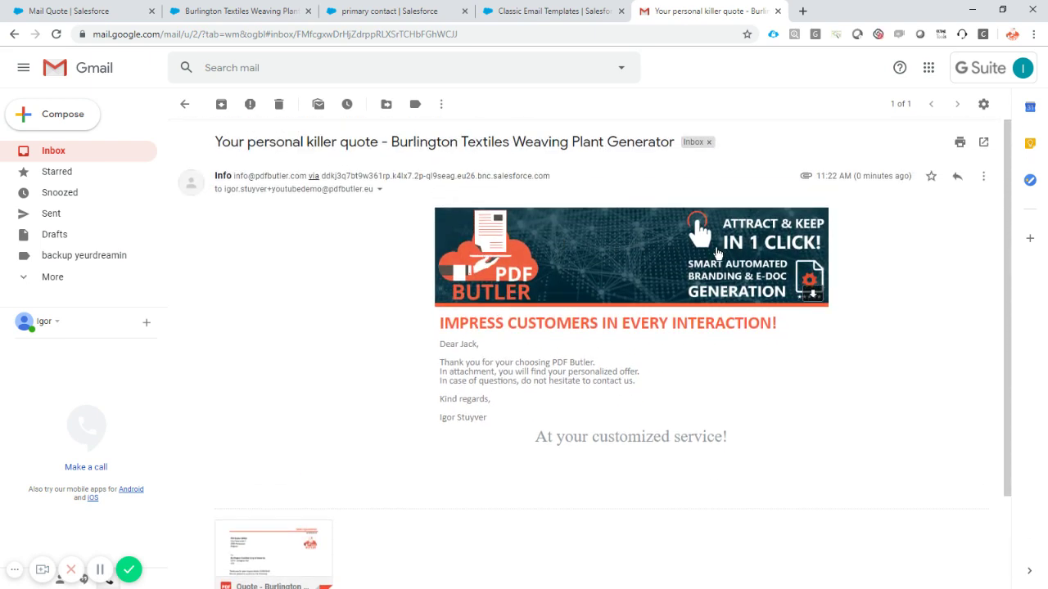
scroll(610, 342, down, 1)
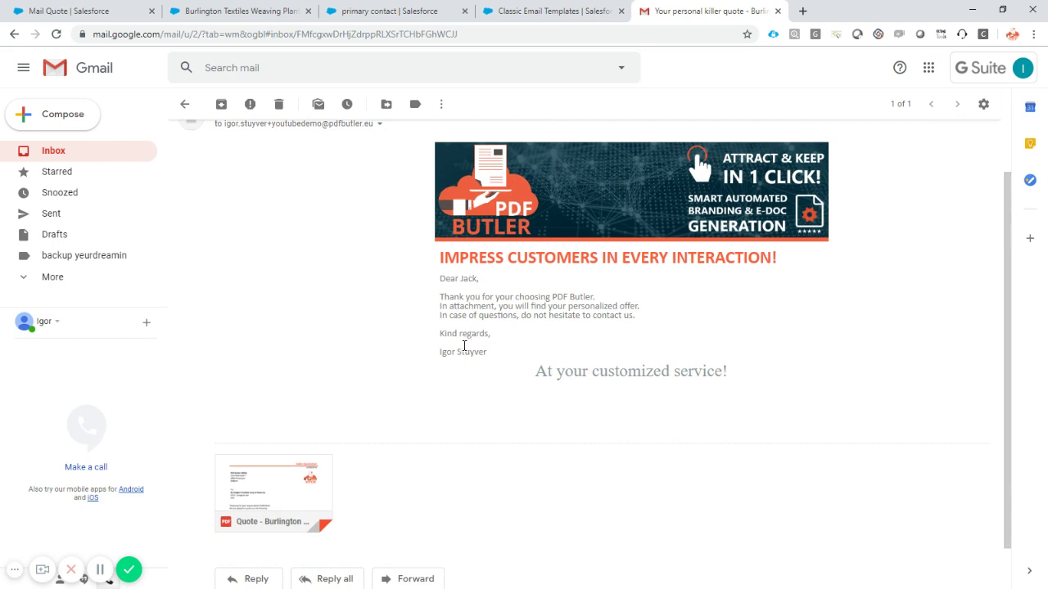
double_click(463, 278)
triple_click(448, 352)
scroll(579, 320, down, 1)
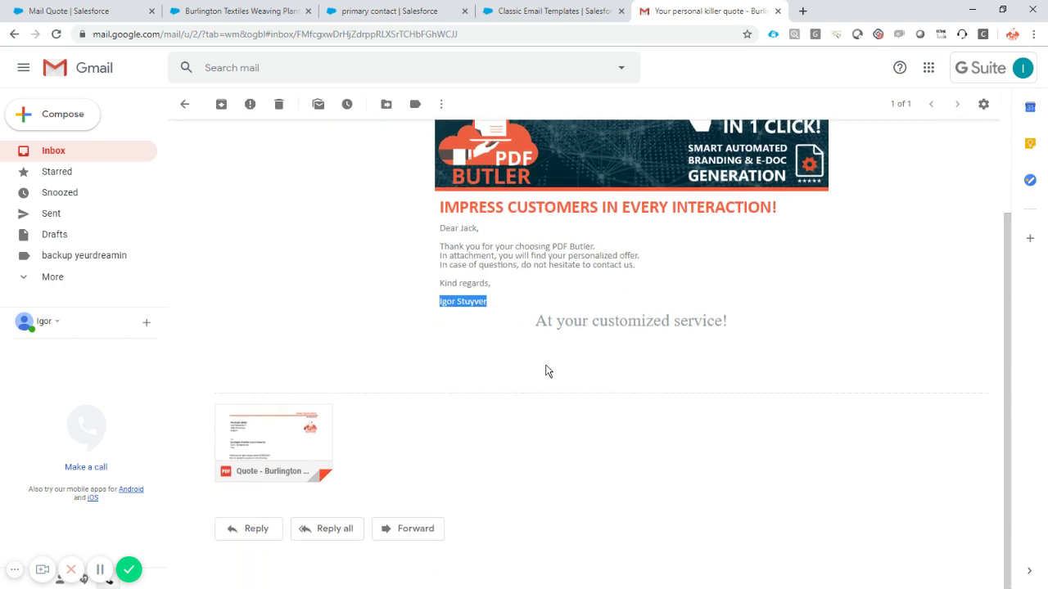
mouse_move(283, 443)
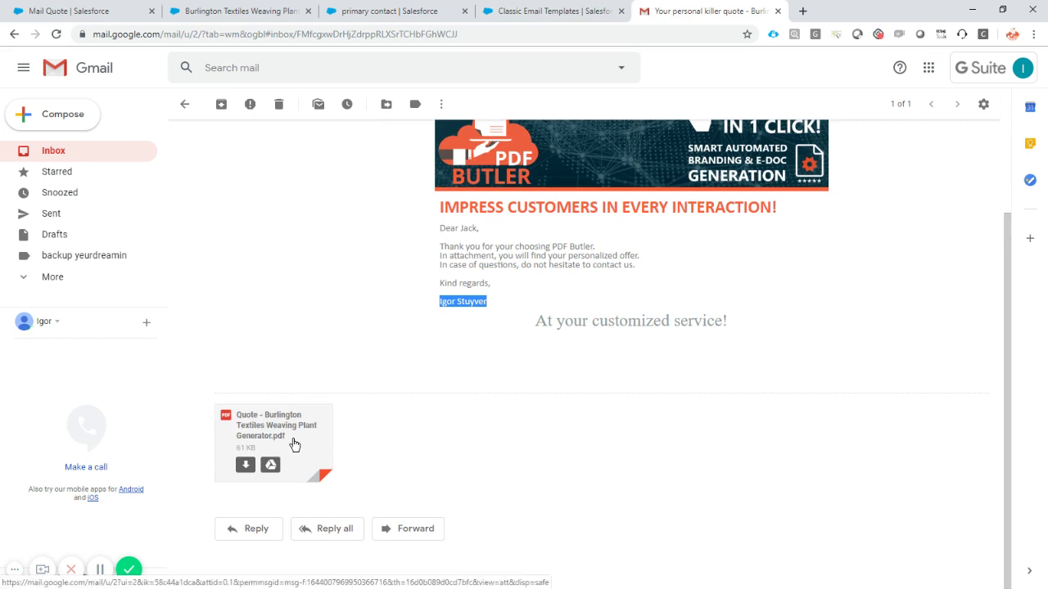
scroll(454, 311, up, 2)
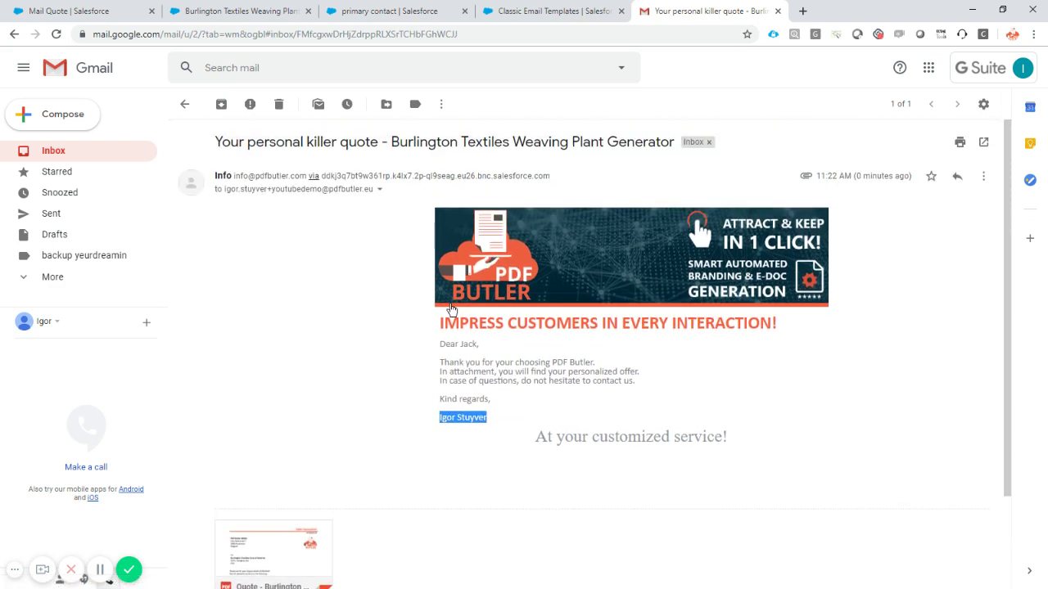